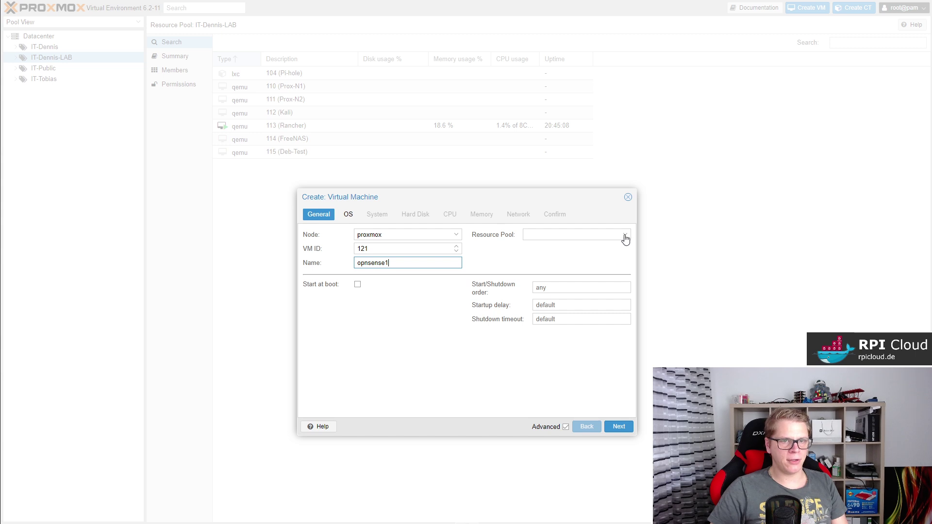
Put the new VM in the IT-Dennis-LAB resource pool.
click(624, 236)
click(576, 275)
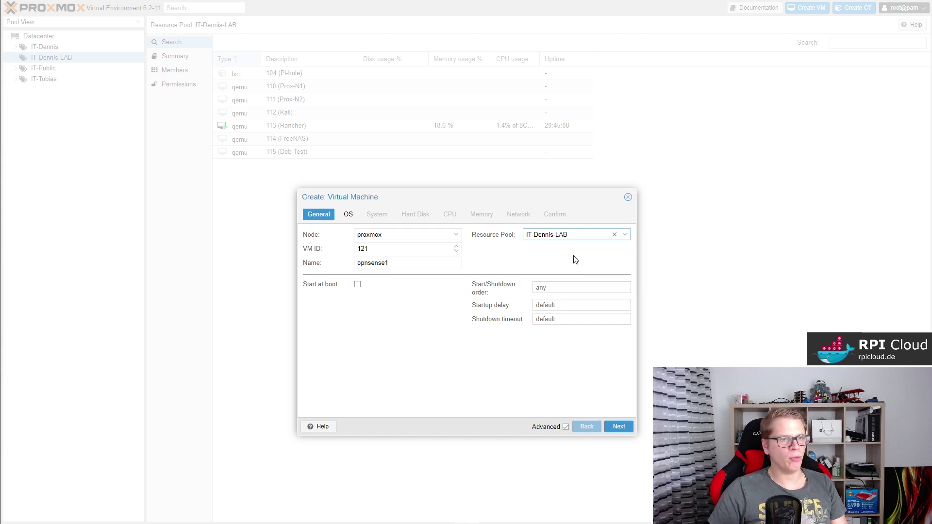
click(618, 427)
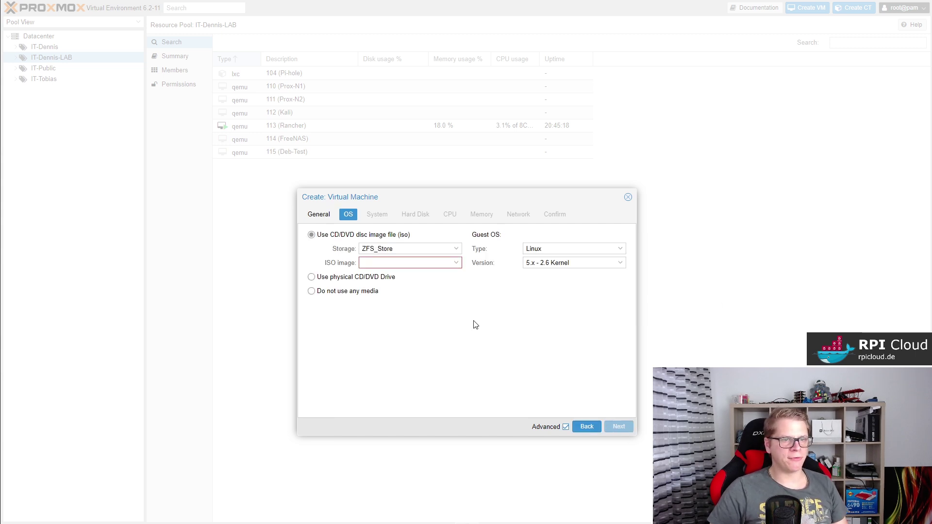
Use the OPNsense-20.7-OpenSSL-dvd-amd64.iso image as the VM's boot media.
click(449, 264)
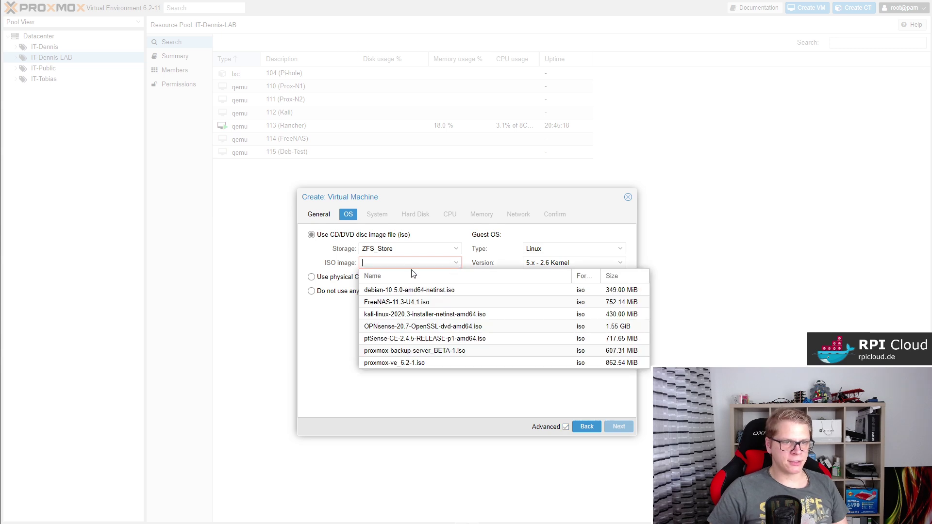
click(410, 327)
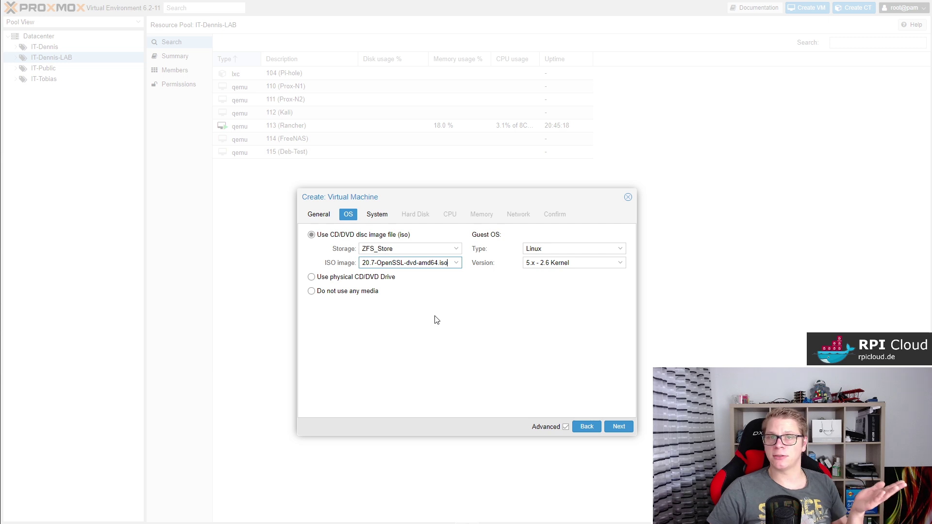
click(486, 318)
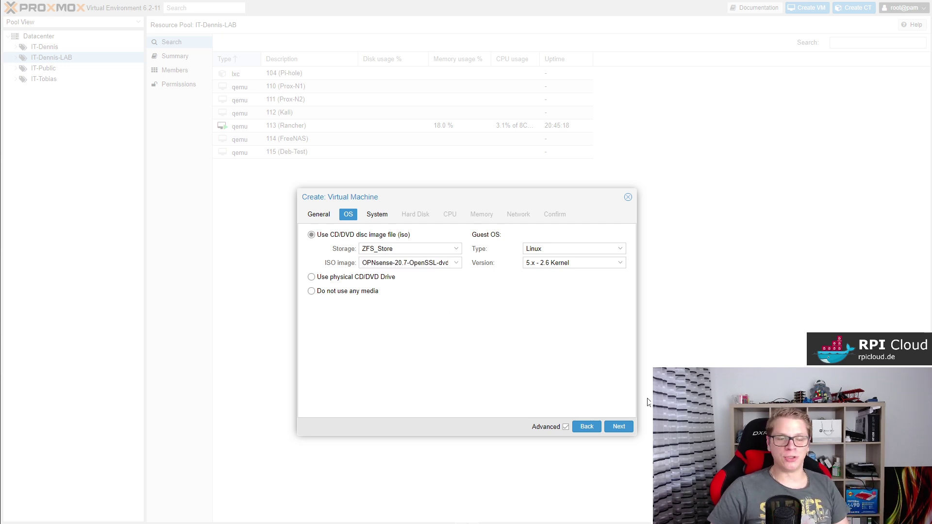
click(619, 426)
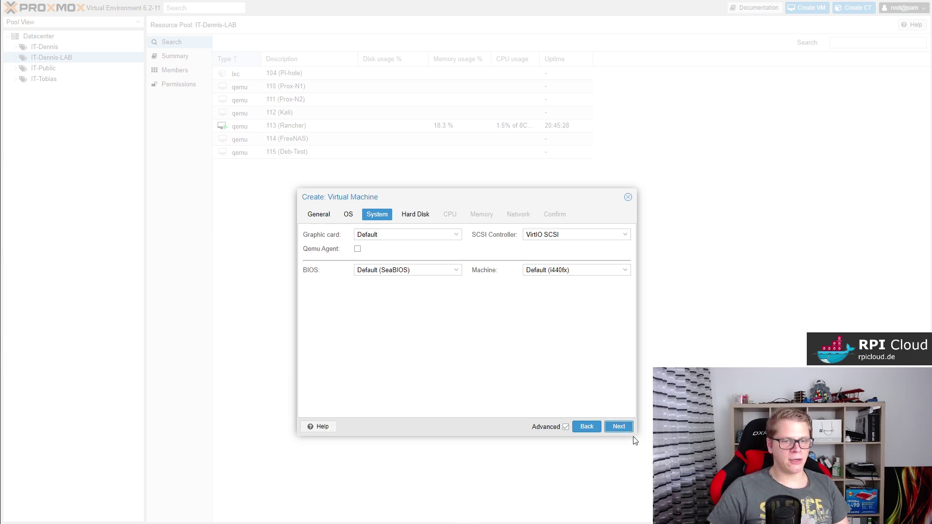
Enable Discard and SSD emulation on the VM's 32 GiB VM_Data disk.
click(620, 426)
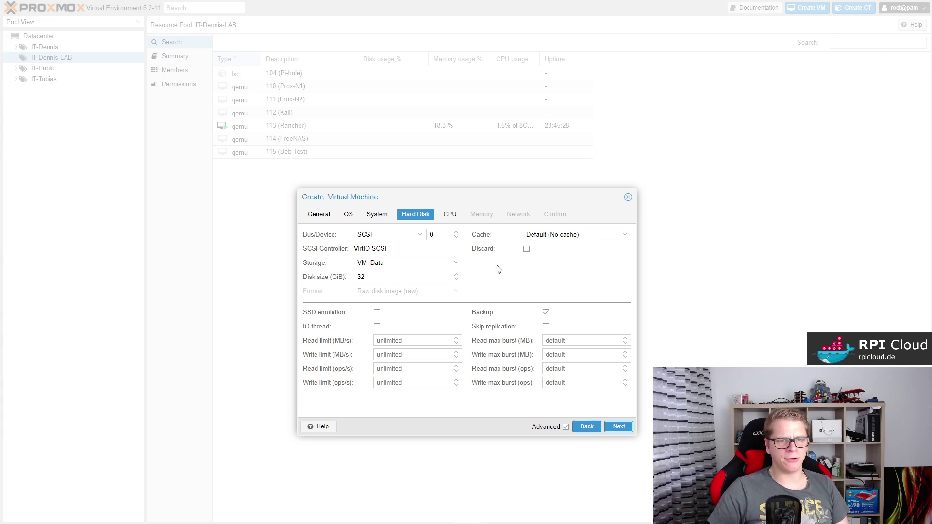
click(526, 249)
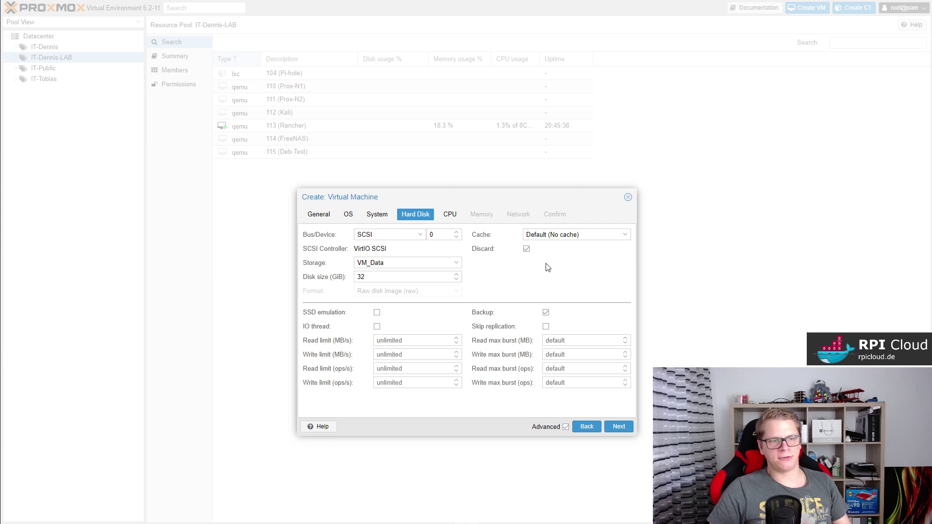
click(377, 313)
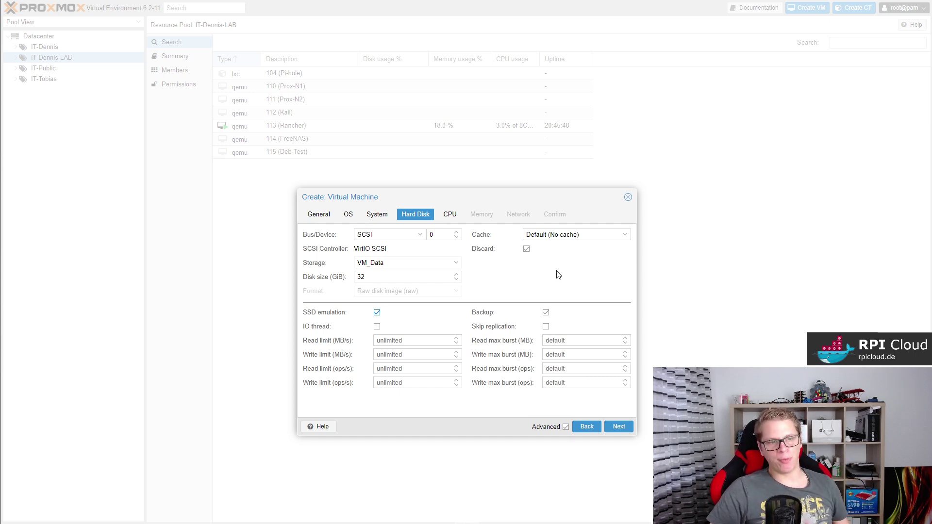
click(618, 426)
double_click(382, 247)
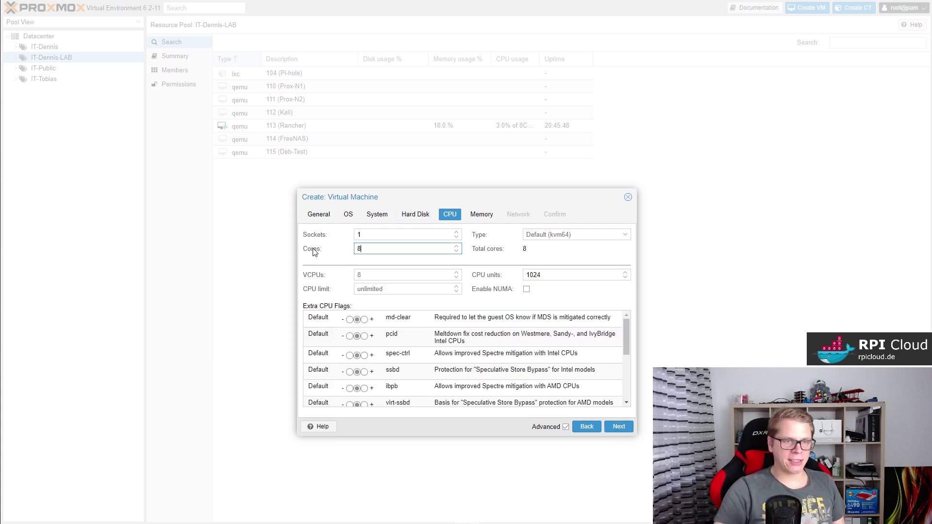
Set the VM to 8 cores with CPU type host and the aes flag on.
text(8)
click(595, 238)
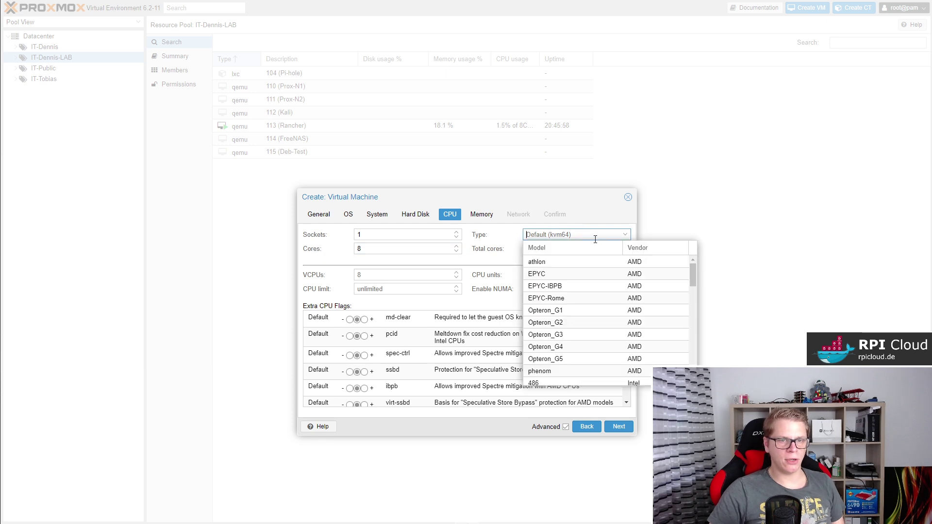
scroll(589, 290, down, 10)
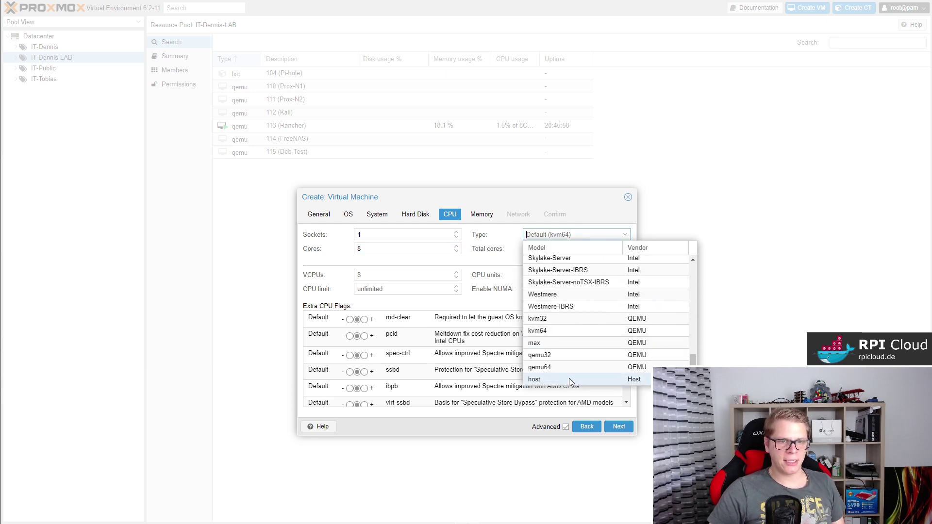
click(569, 378)
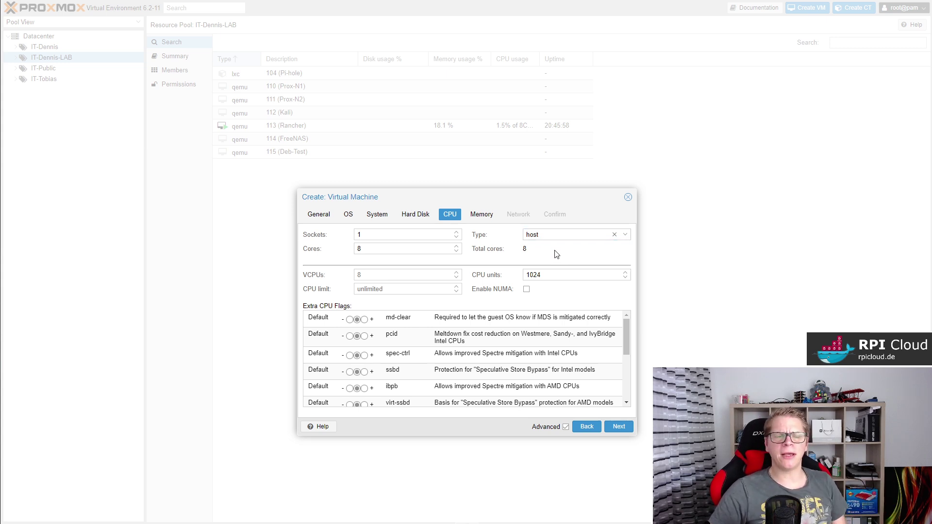
scroll(534, 339, down, 5)
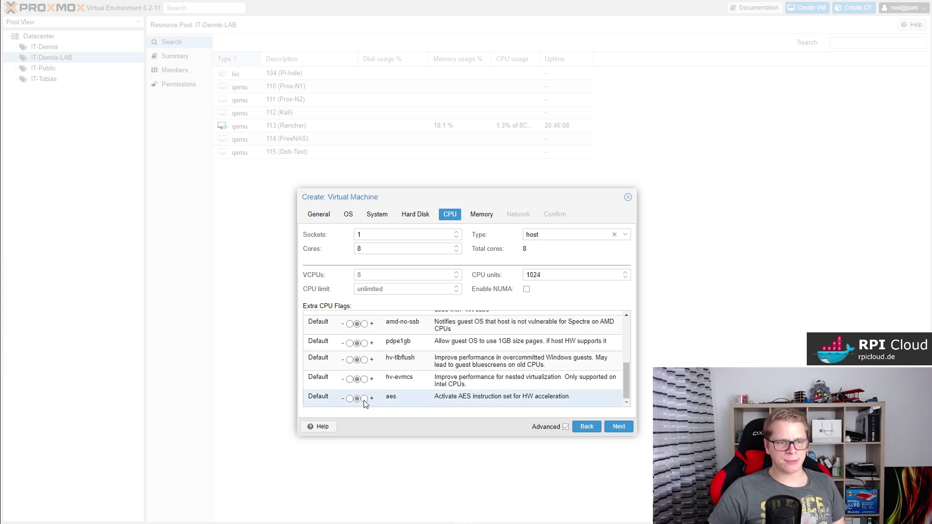
click(364, 398)
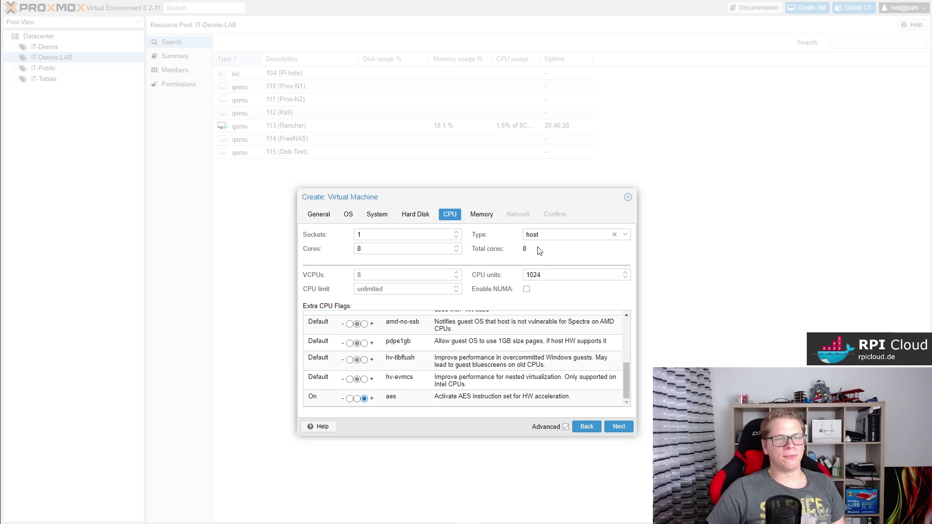
click(618, 426)
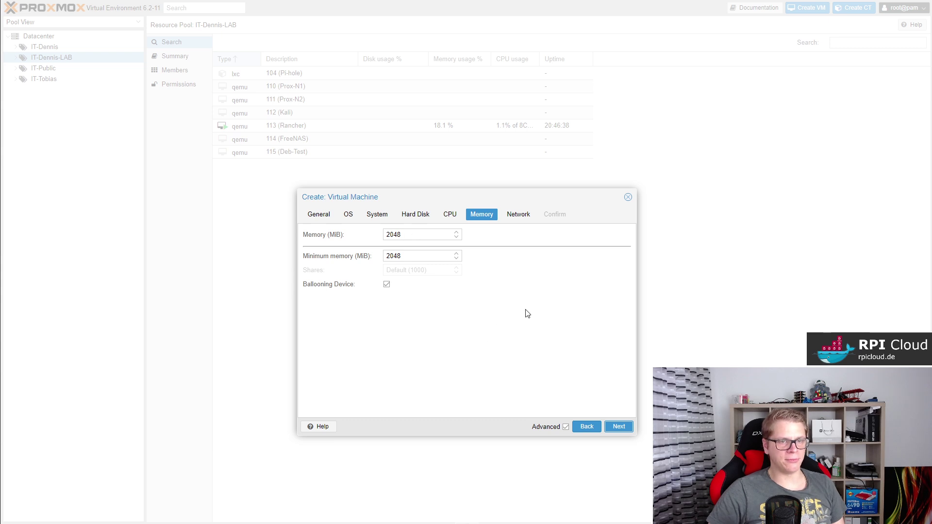
Keep 2048 MiB memory and attach a VirtIO network card on bridge vmbr2.
click(618, 426)
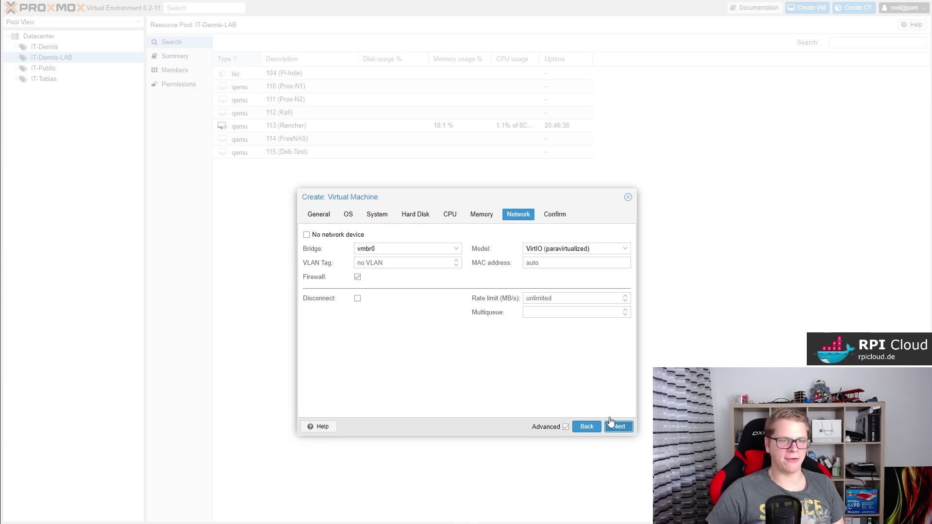
click(457, 249)
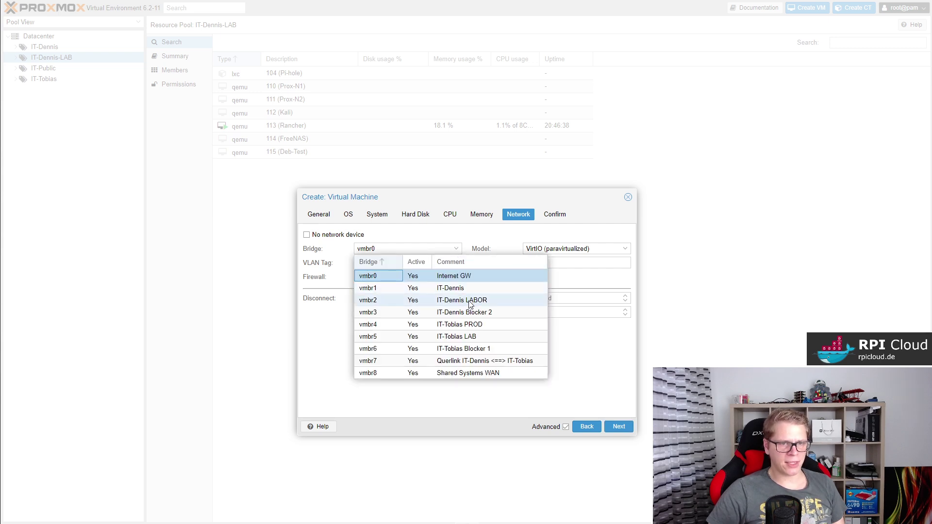
click(468, 301)
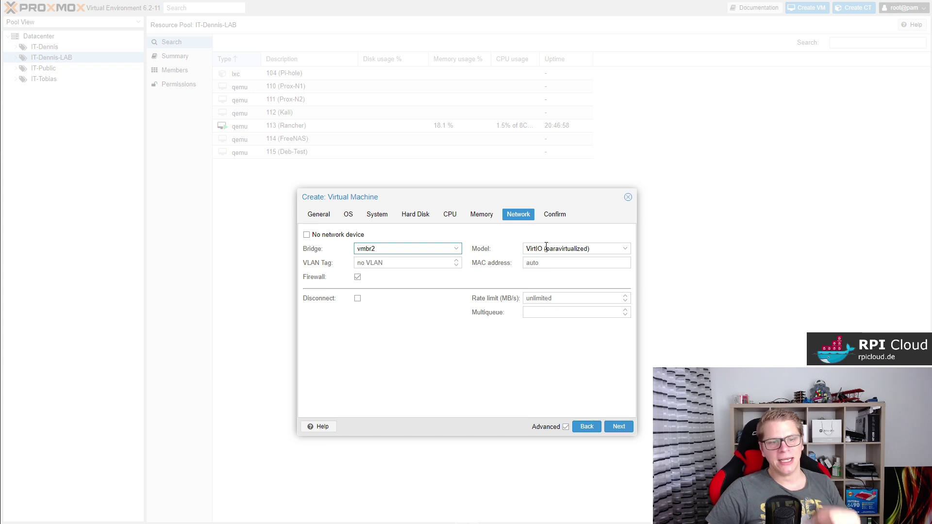
click(625, 249)
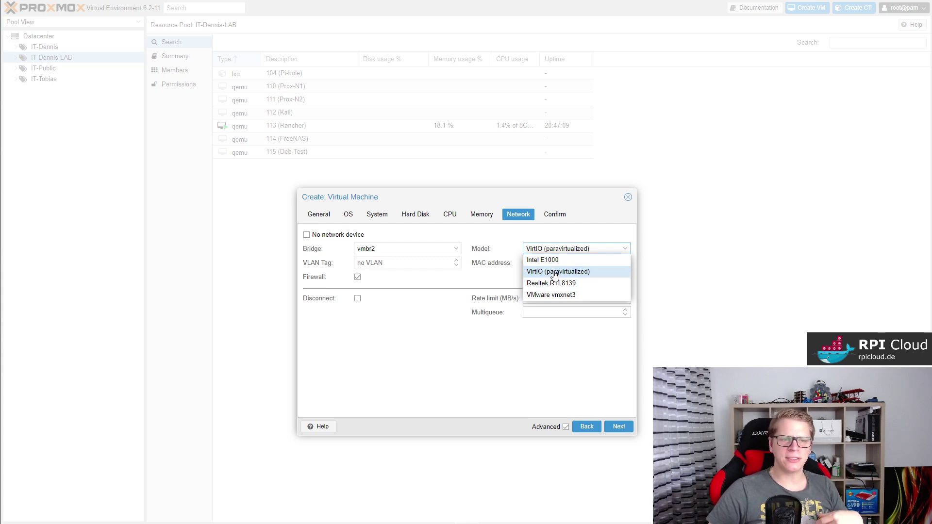
click(556, 273)
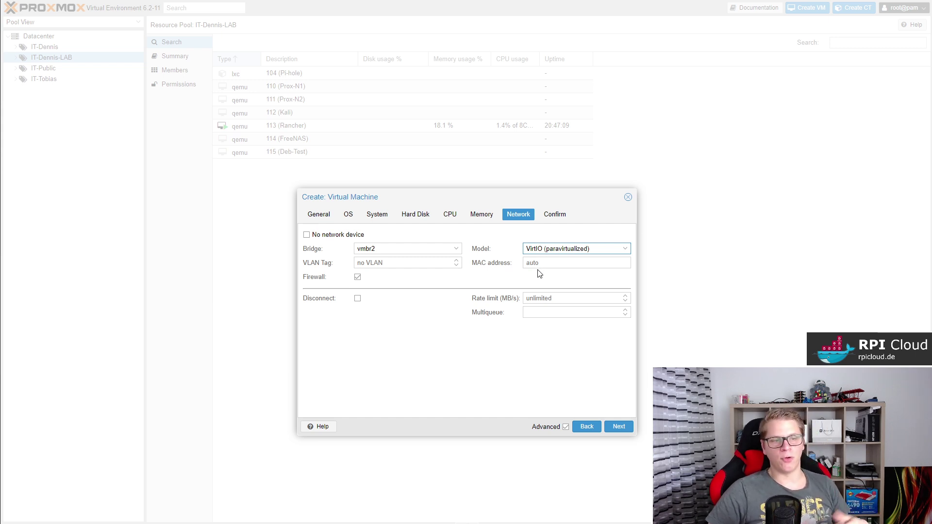
Create VM 121 (opnsense1) and show its hardware list under the IT-Dennis-LAB pool.
click(618, 426)
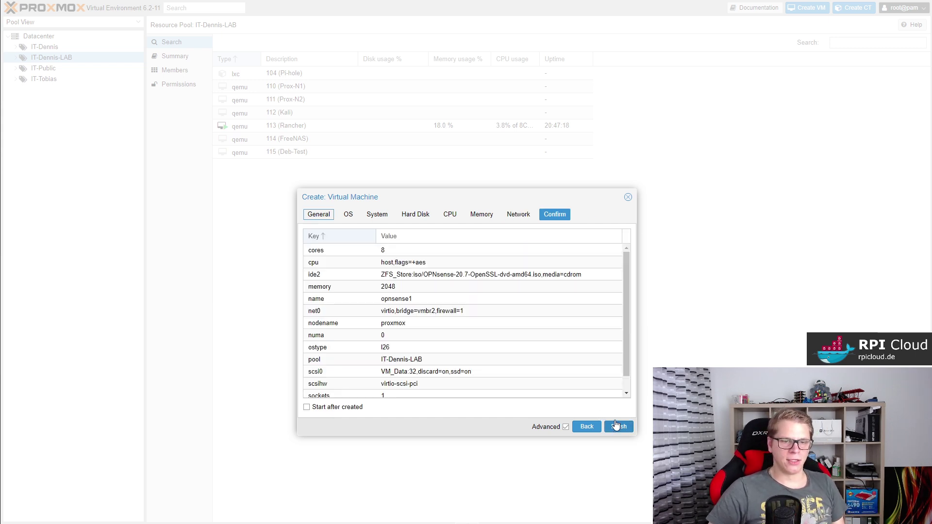
click(618, 427)
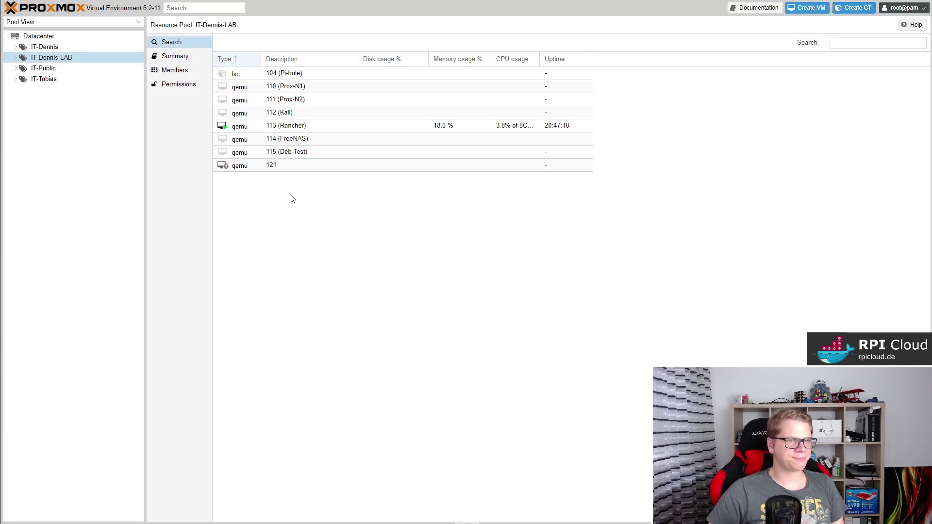
click(16, 58)
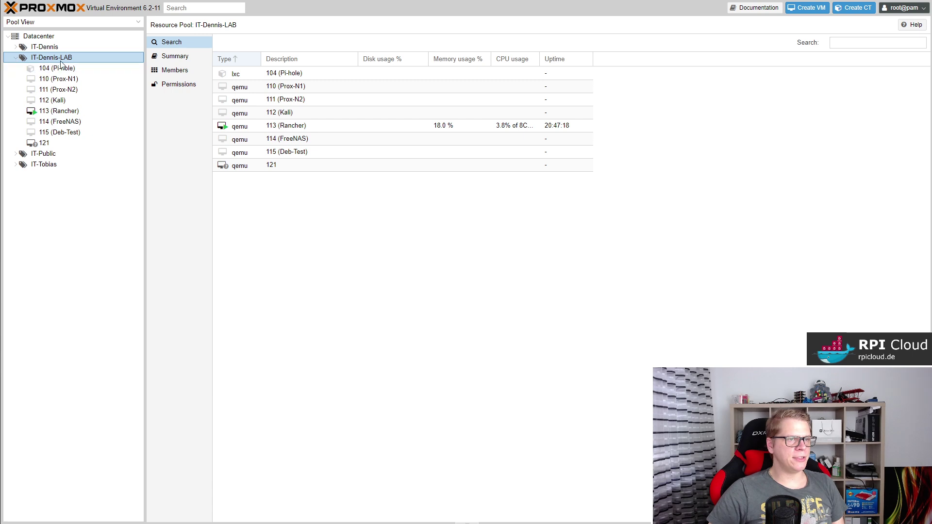
click(76, 144)
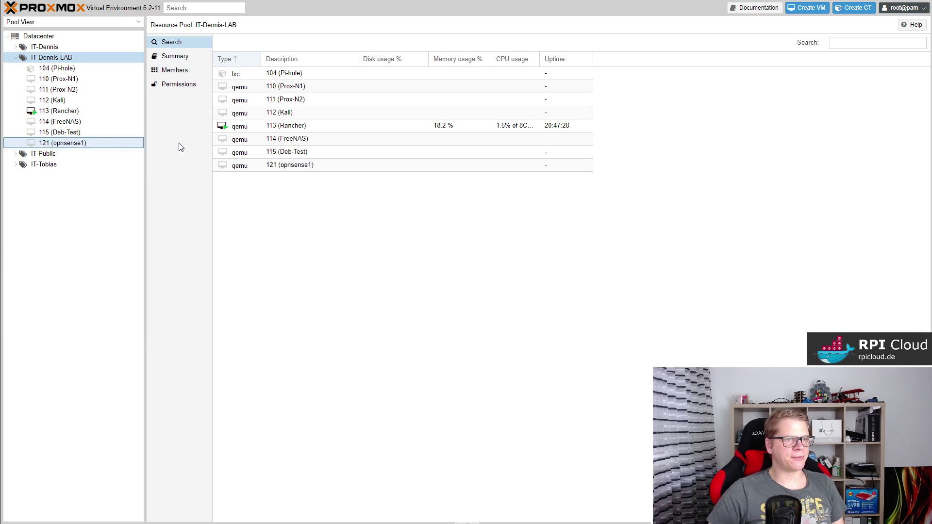
click(183, 70)
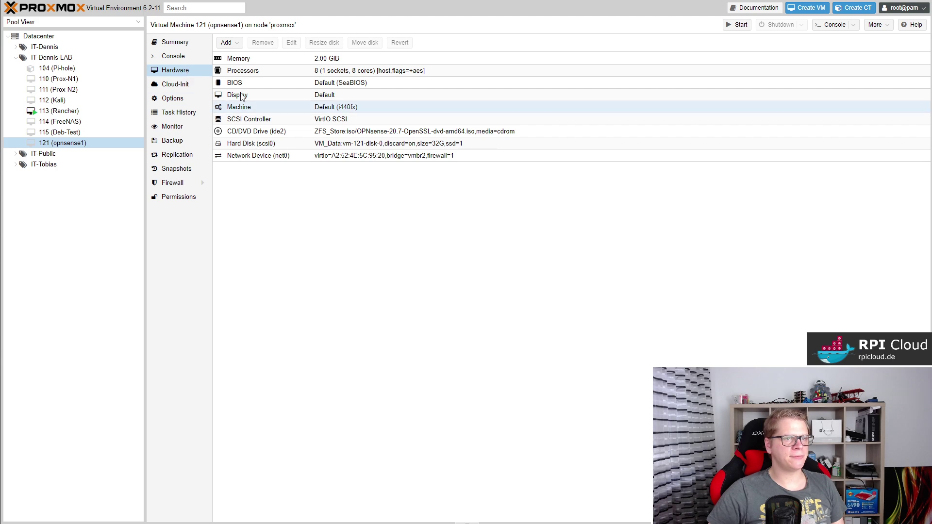
Add network device net1 to opnsense1 as a VirtIO adapter on bridge vmbr2.
click(235, 46)
click(262, 80)
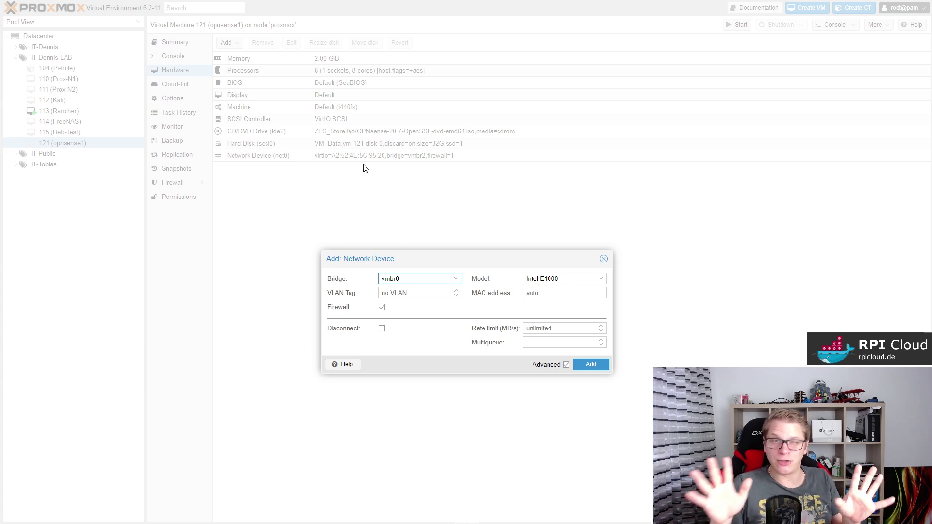
click(455, 282)
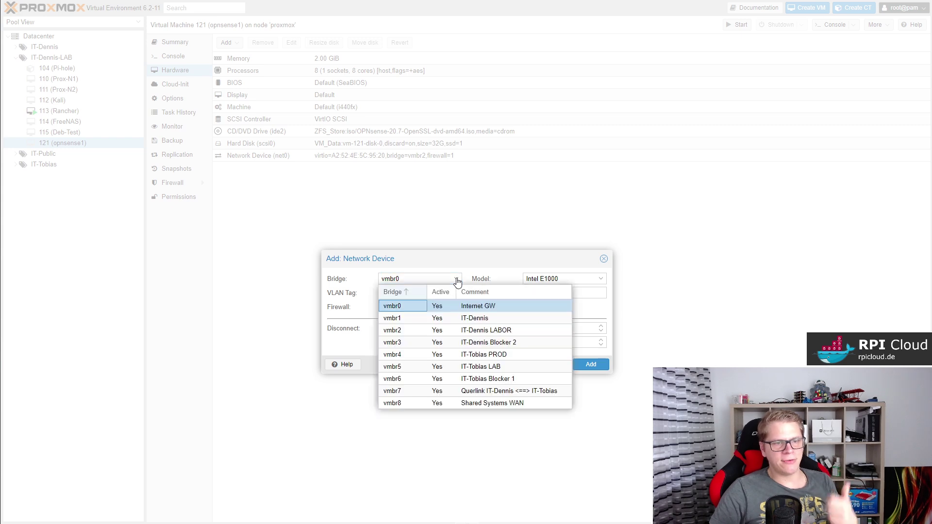
click(466, 330)
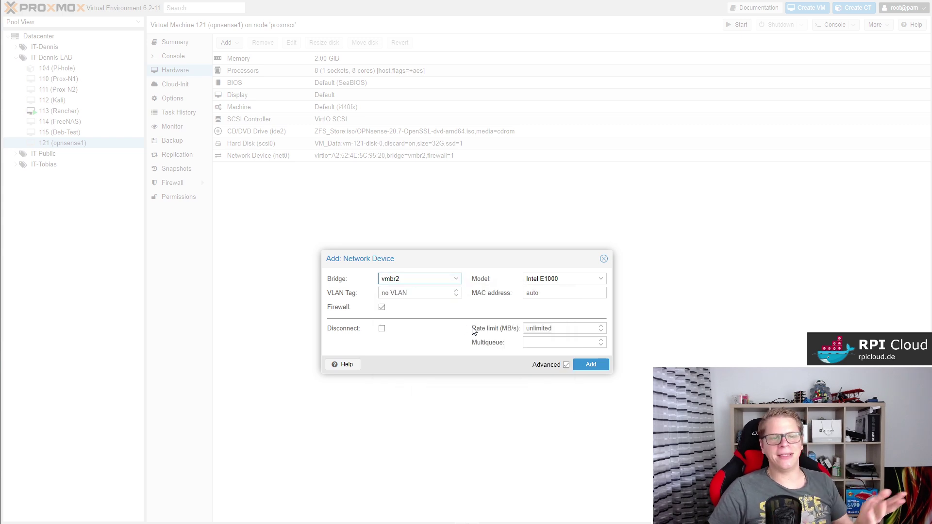
click(599, 281)
click(565, 303)
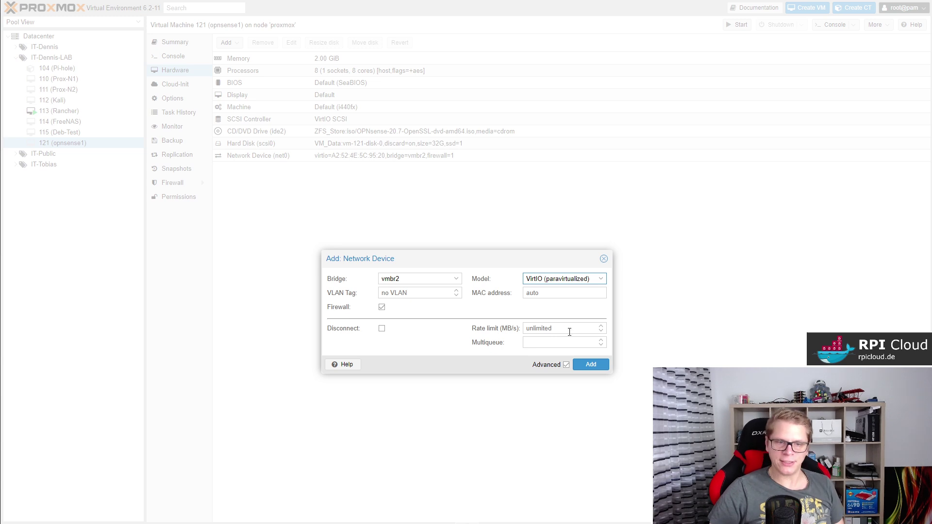
click(588, 365)
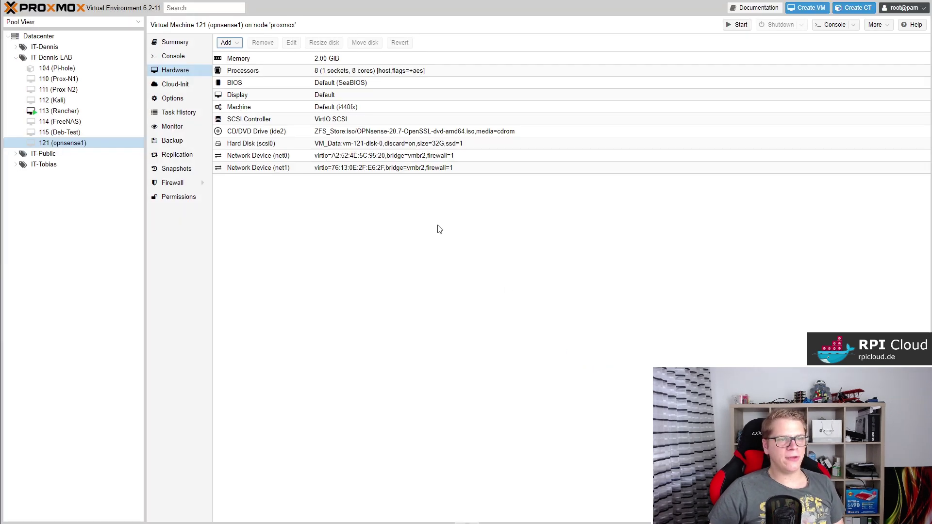
Start the opnsense1 virtual machine.
click(396, 208)
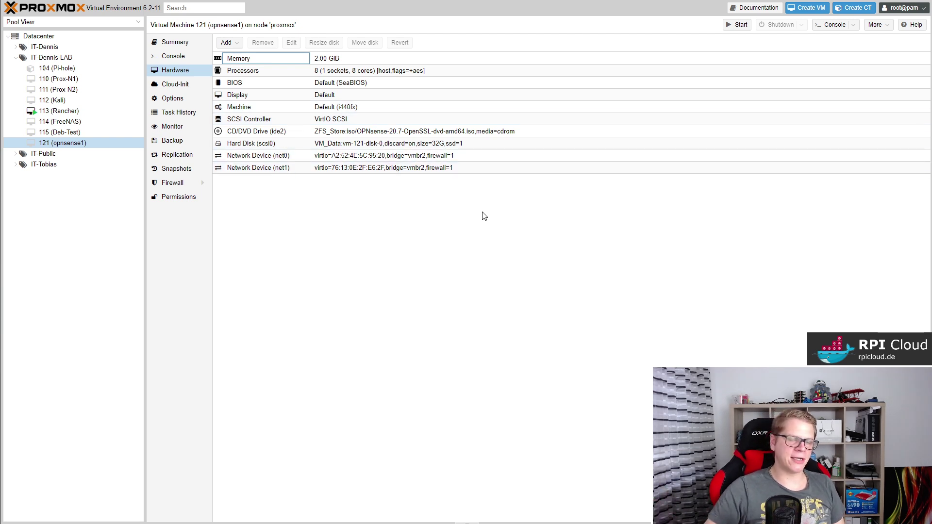
click(736, 24)
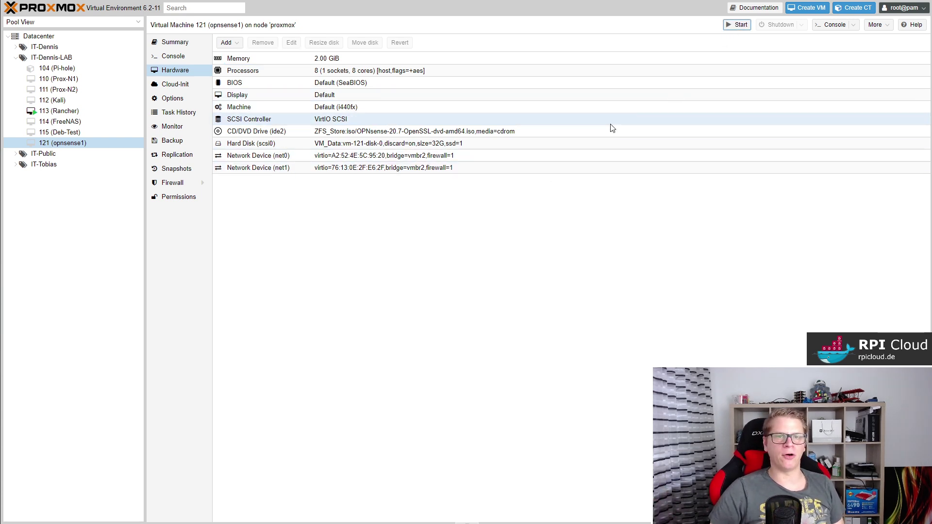
Open opnsense1's console and let OPNsense boot to the interface assignment prompt.
click(180, 56)
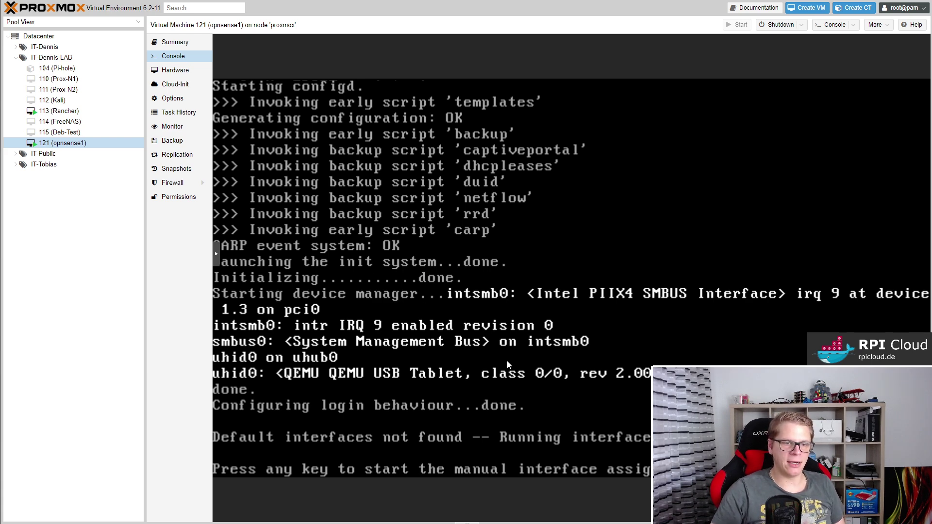
Decline VLANs, assign vtnet0 as WAN and vtnet1 as LAN, and confirm with y.
key(Return)
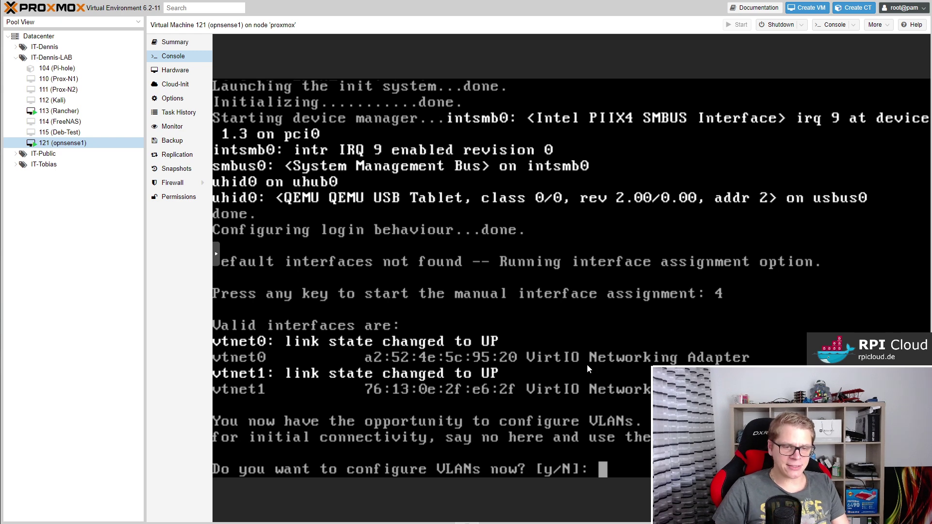
text(n)
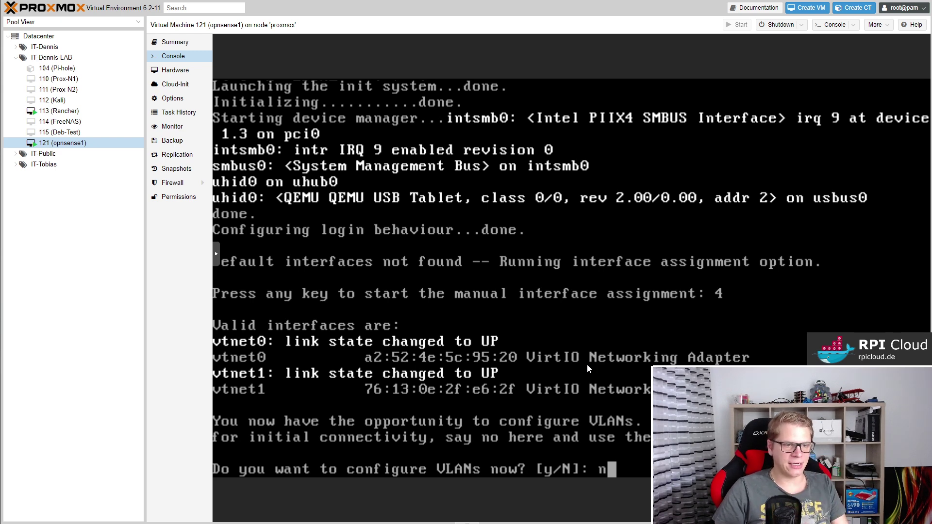
key(Return)
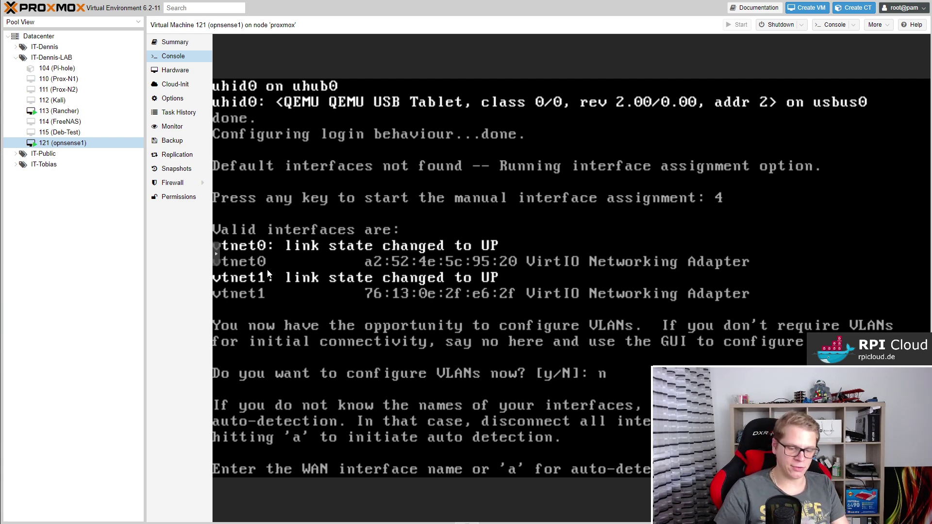
key(Return)
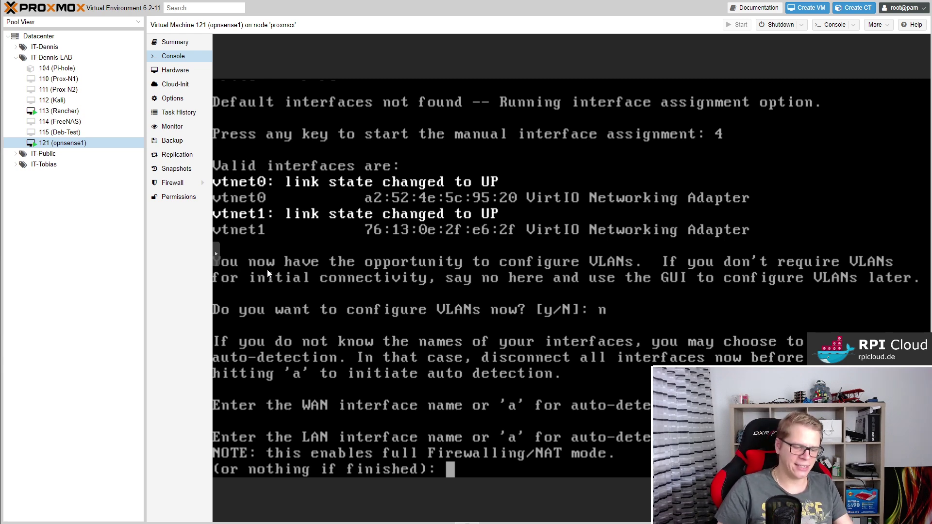
text(vtnet1)
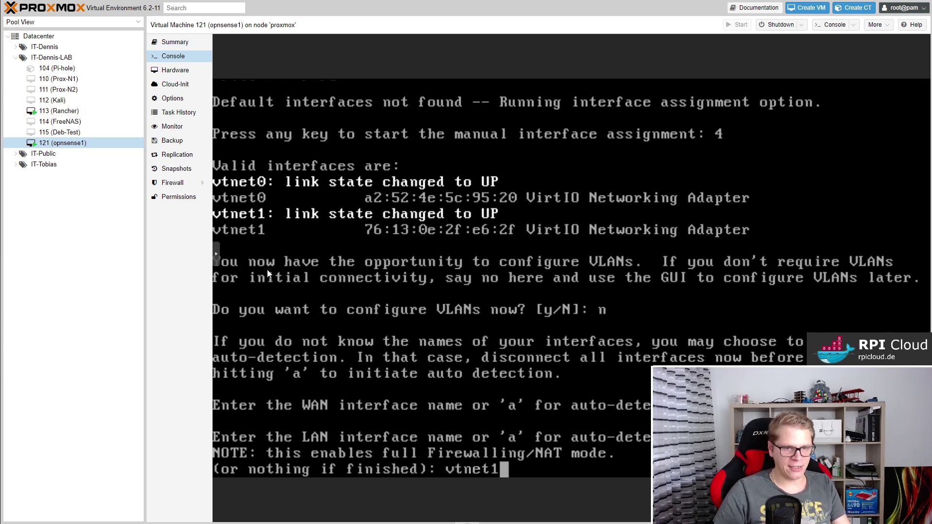
key(Return)
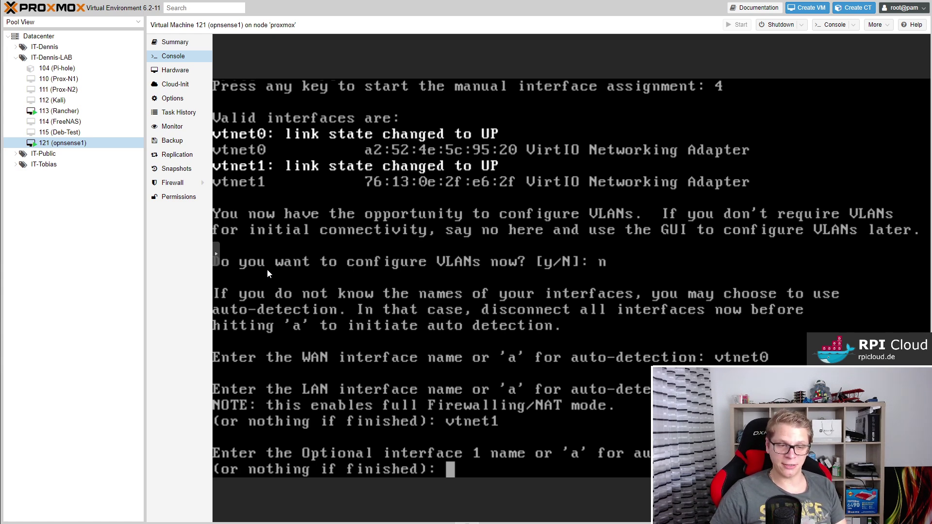
key(Return)
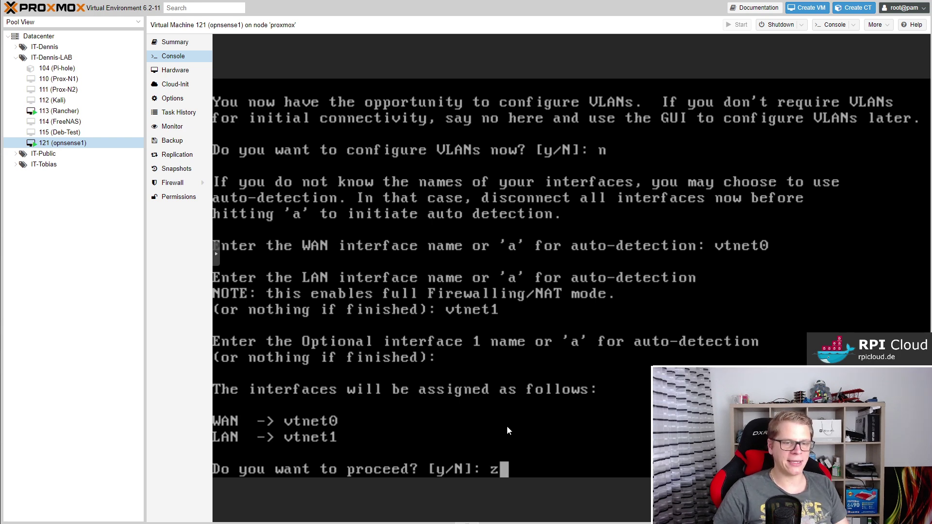
text(y)
key(Return)
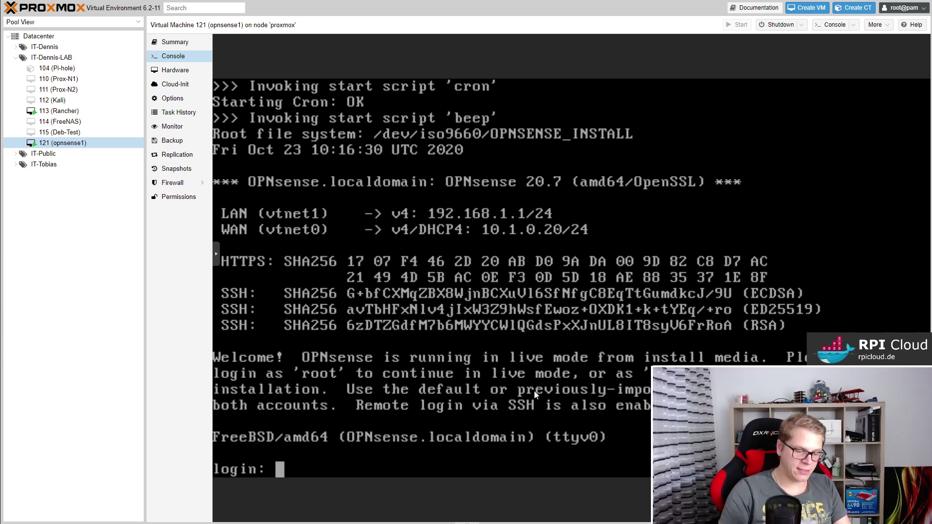
Log in to the OPNsense installer with the installer account and its password.
text(installer)
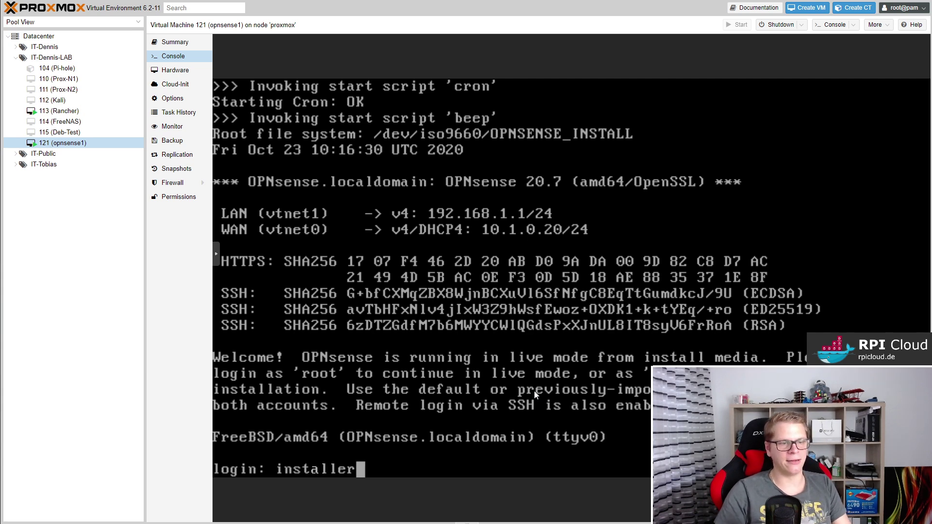
key(Return)
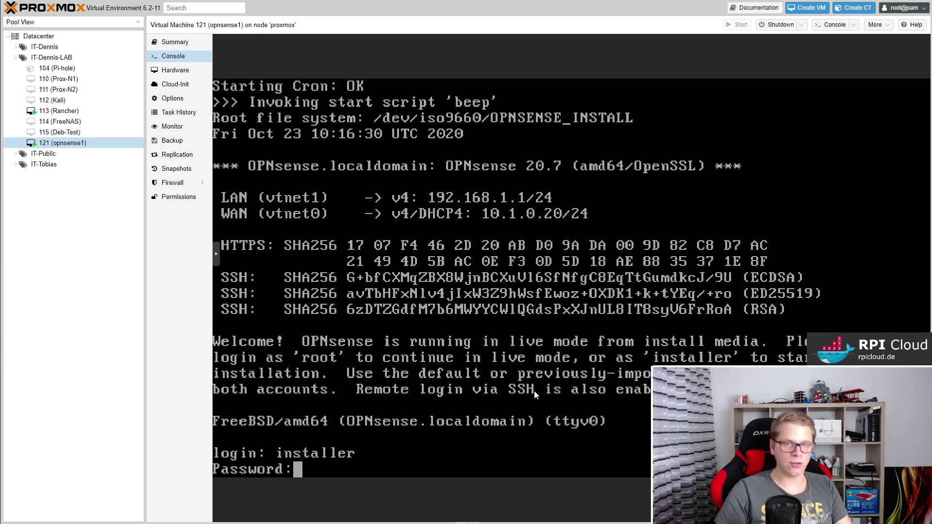
text(opnsense)
key(Return)
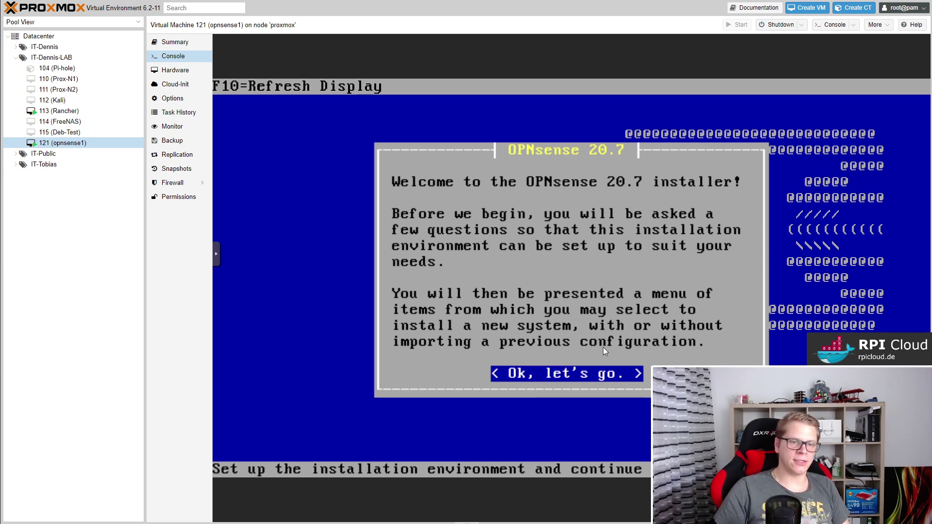
key(Return)
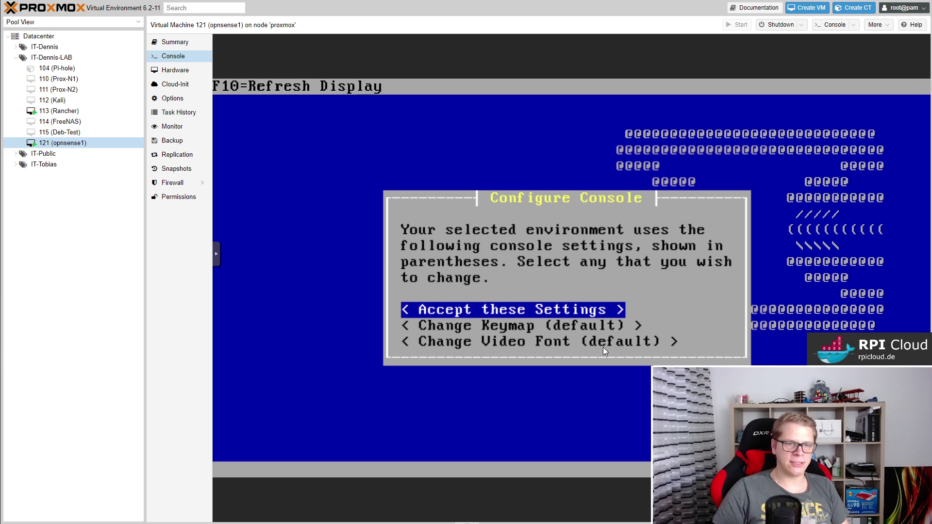
Change the console keymap to de.kbd and accept the settings.
key(Down)
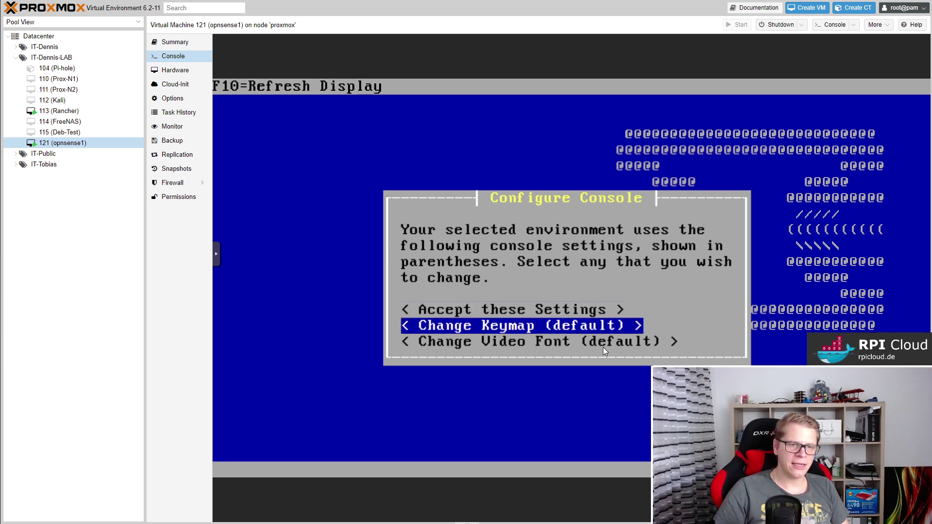
key(Return)
key(Down)
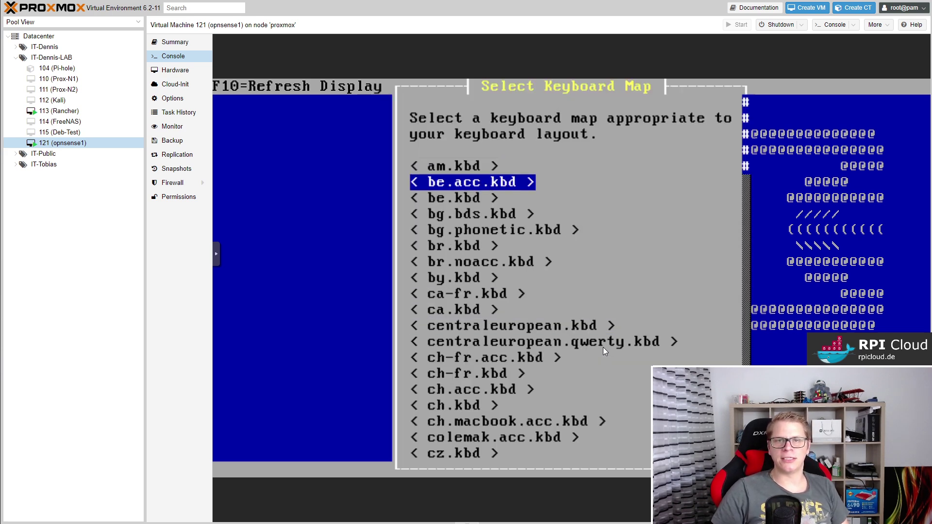
key(Down)
key(Down)
key(Down)
key(Down)
key(Down)
key(Down)
key(Down)
key(Down)
key(Down)
key(Down)
key(Down)
key(Down)
key(Down)
key(Down)
key(Down)
key(Down)
key(Down)
key(Down)
key(Down)
key(Down)
key(Up)
key(Up)
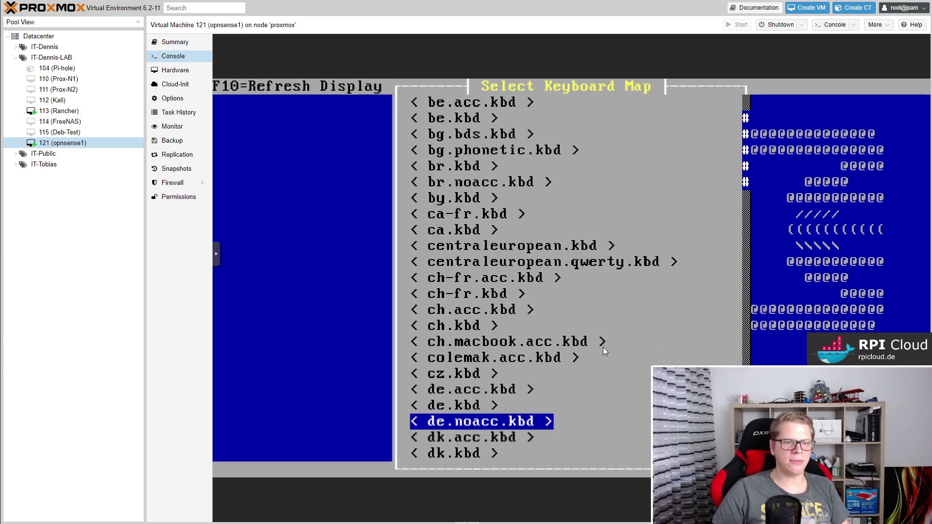
key(Up)
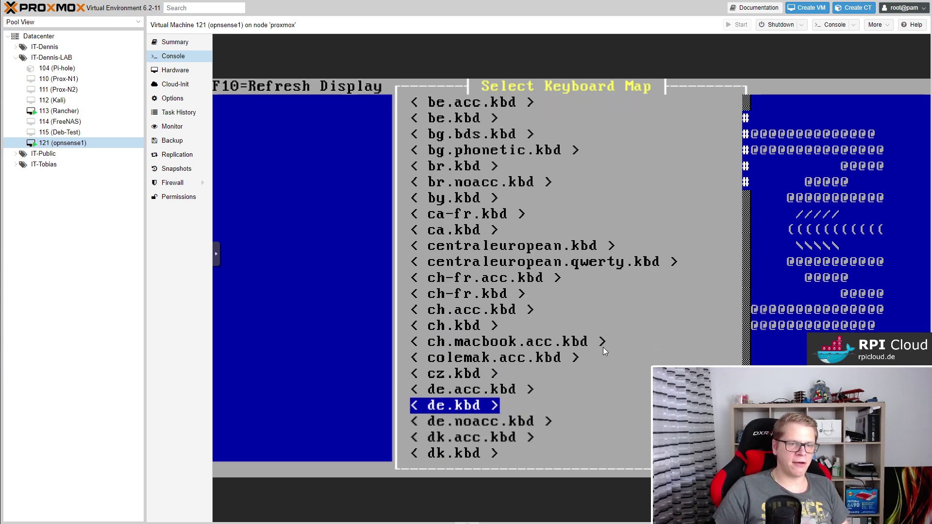
key(Return)
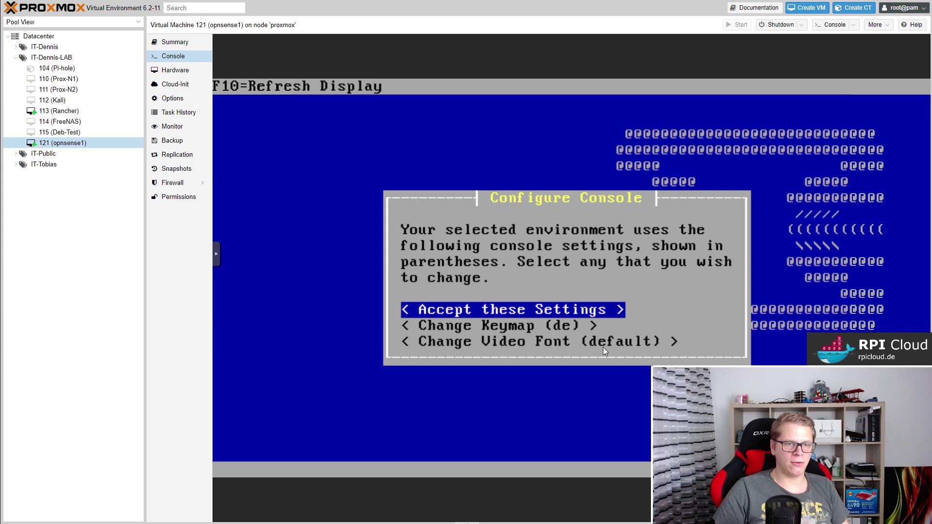
key(Return)
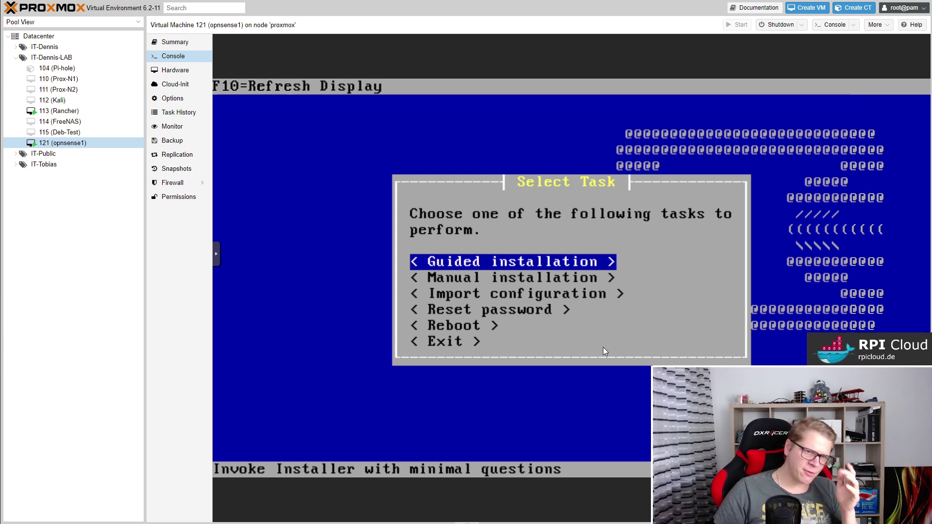
Run the guided install onto disk da0 in GPT/UEFI mode, accepting the 4096M swap partition.
key(Down)
key(Up)
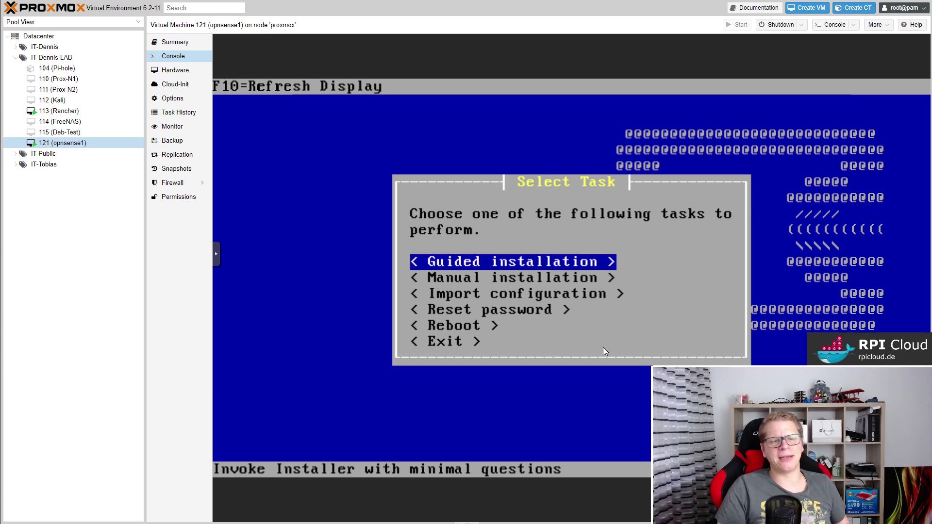
key(Return)
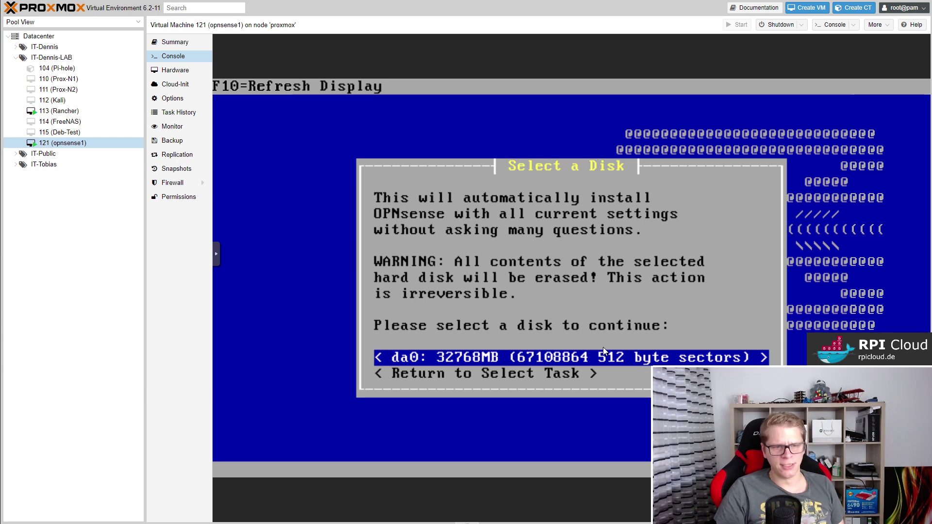
key(Return)
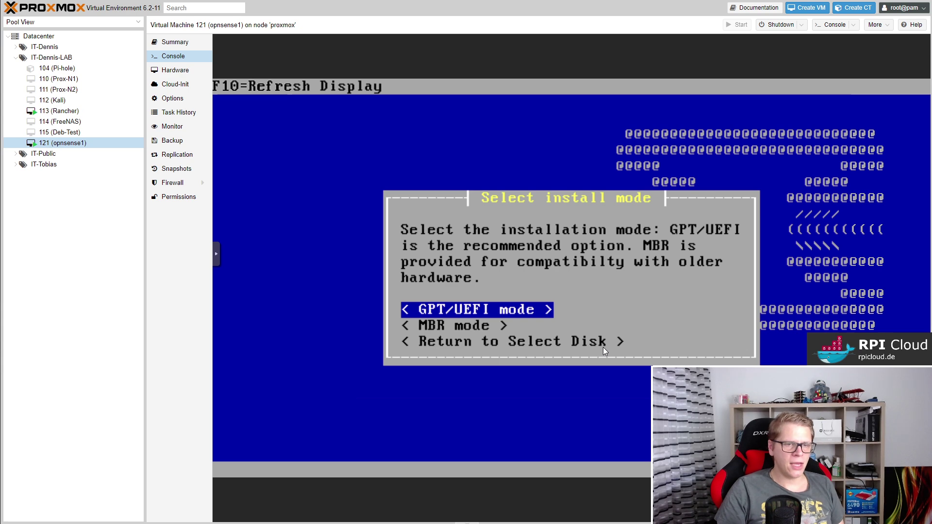
key(Return)
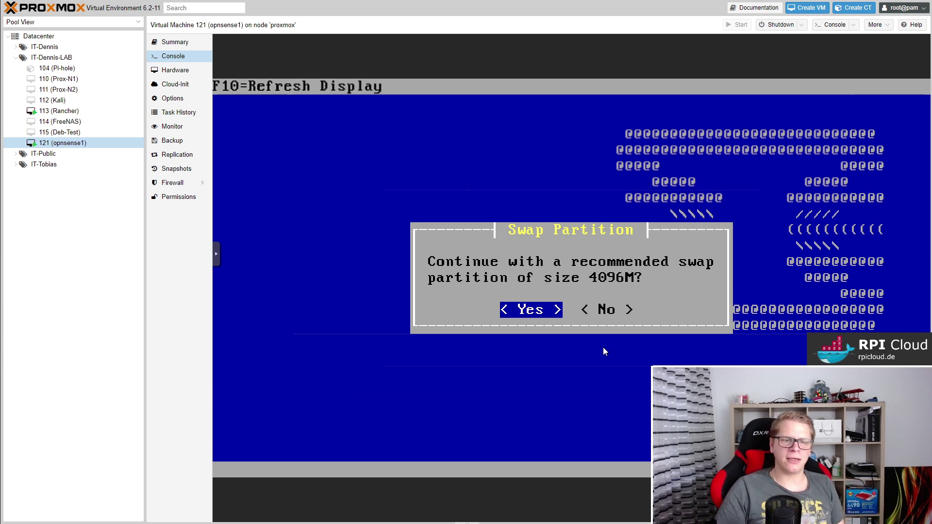
key(Return)
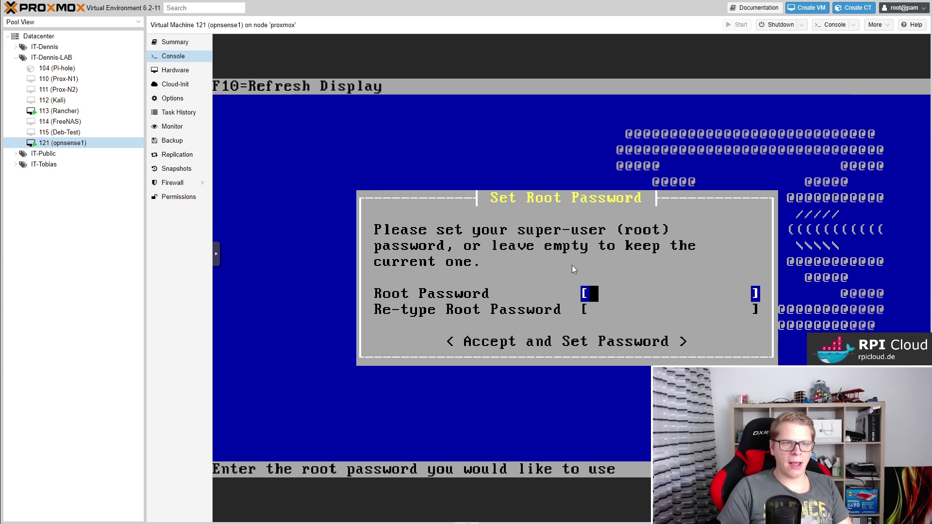
Enter and confirm the root password, set it, and choose Reboot.
text(*****)
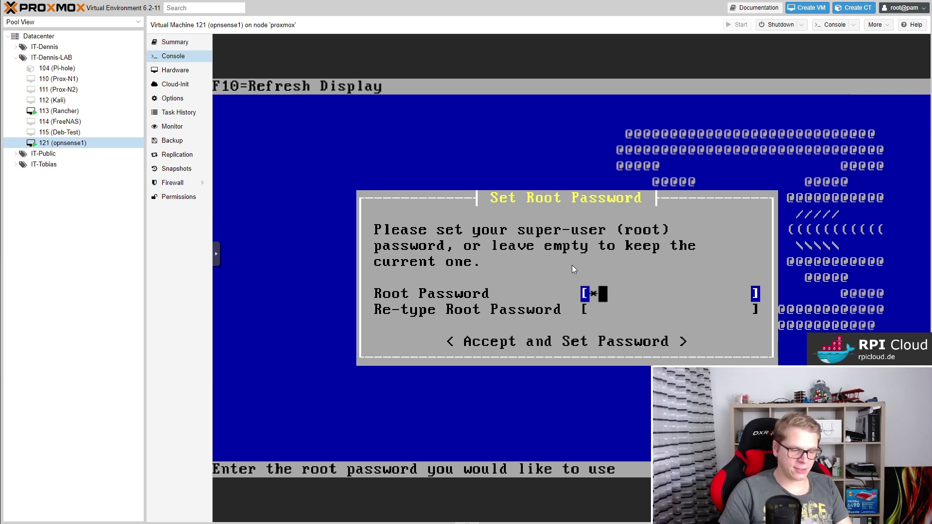
text(***)
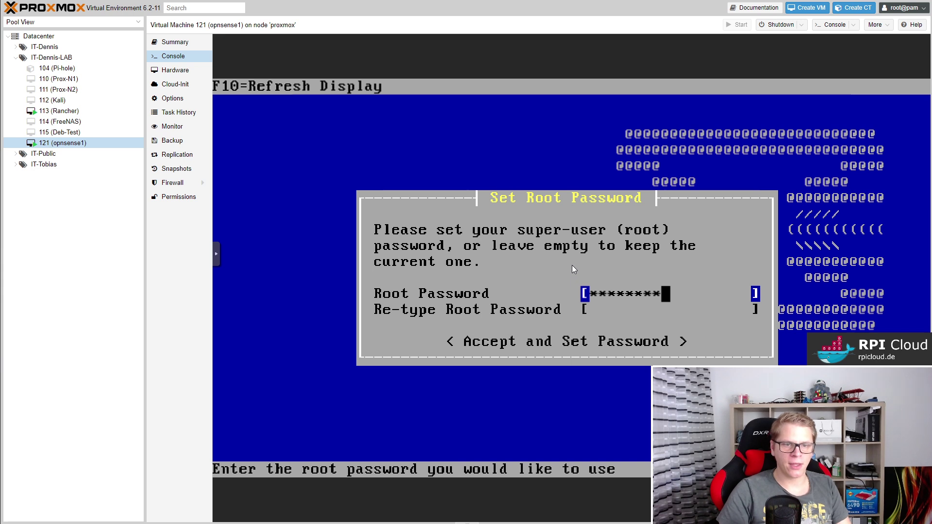
key(Tab)
text(********)
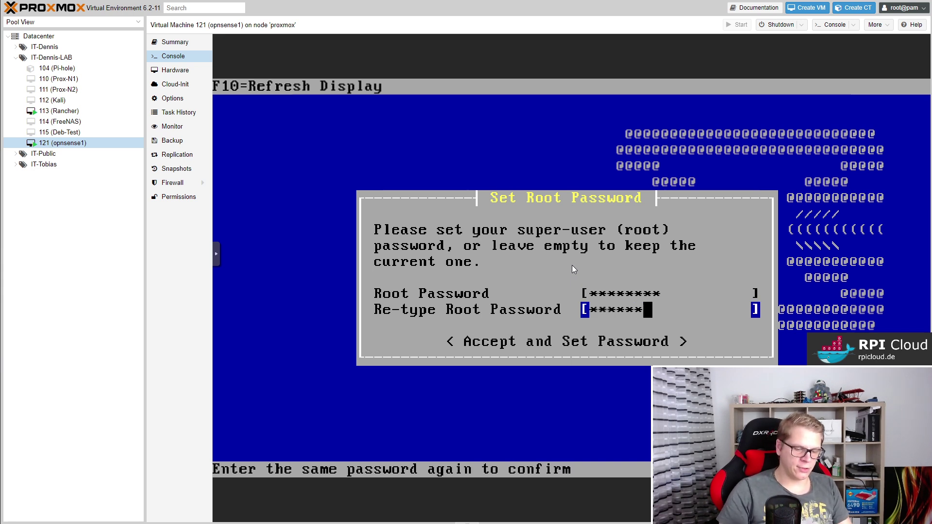
key(Tab)
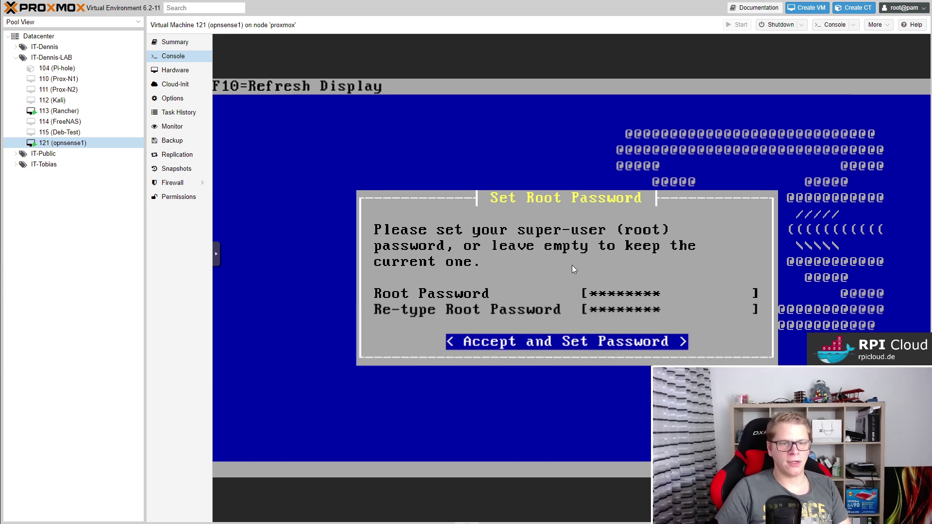
key(Return)
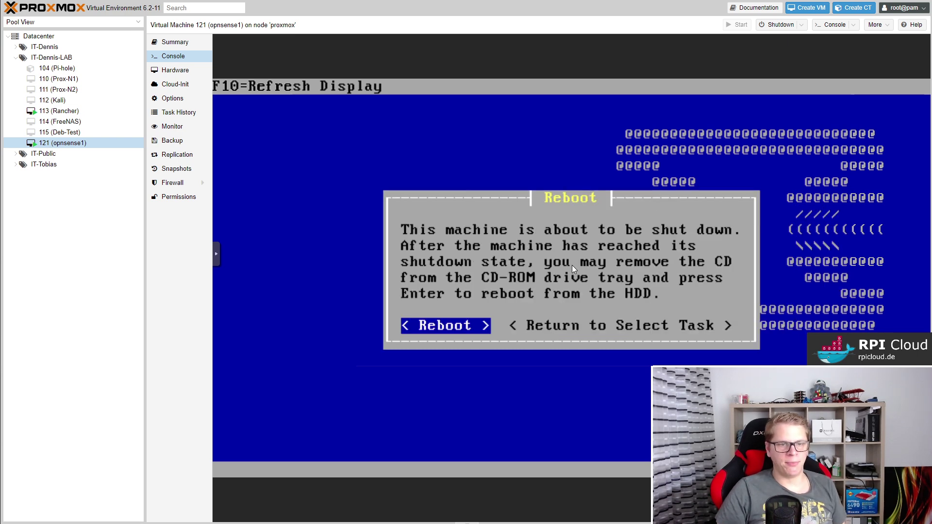
key(Return)
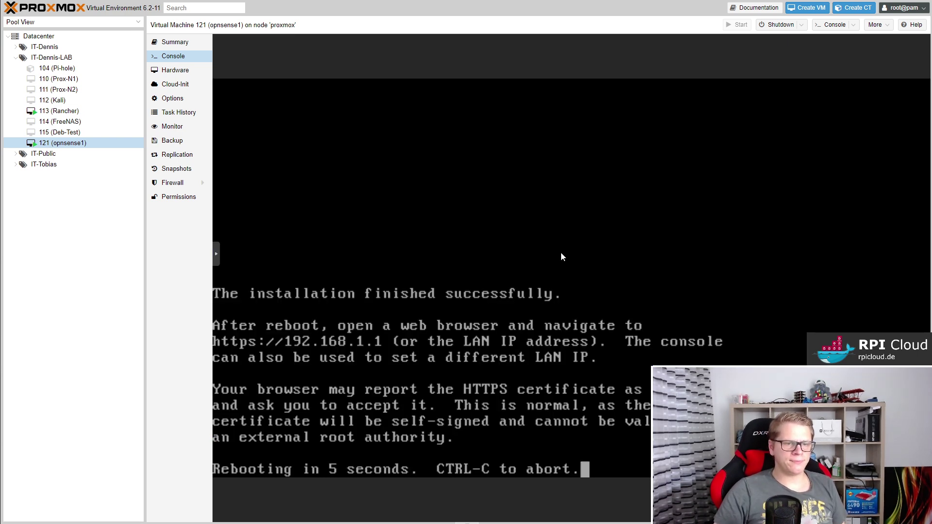
Set the VM's CD/DVD Drive to 'Do not use any media' and return to the Console.
click(177, 71)
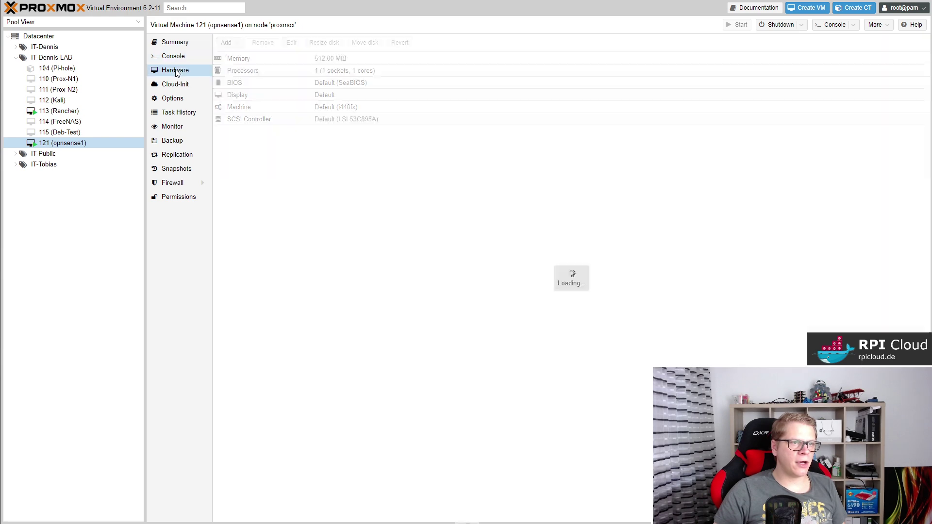
click(287, 132)
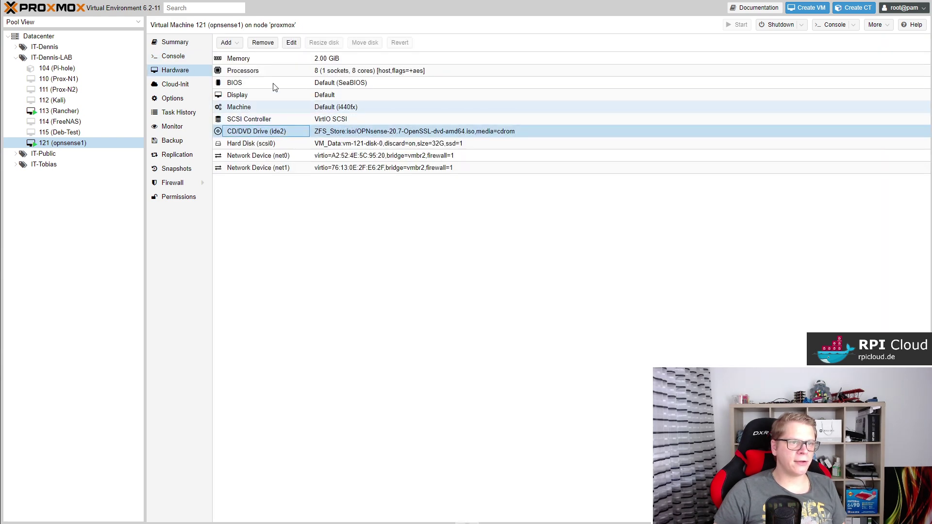
click(291, 43)
click(418, 340)
click(497, 362)
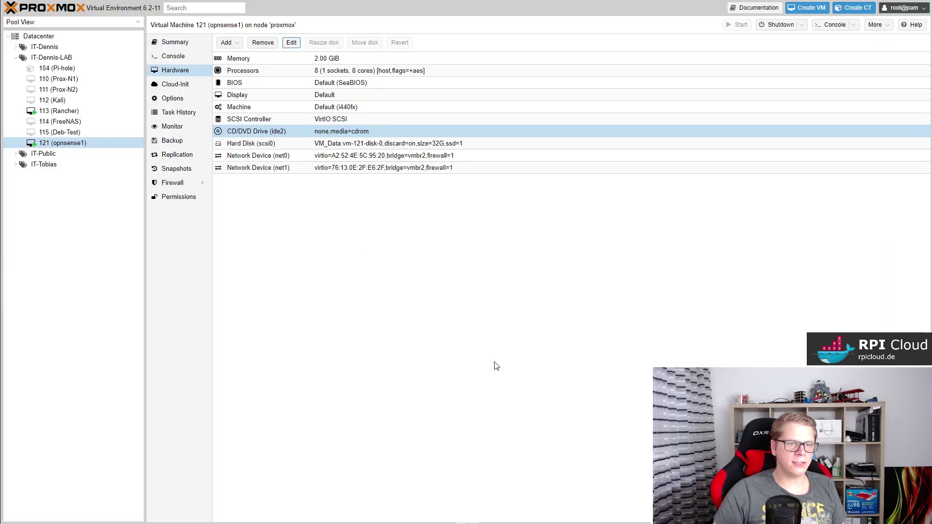
click(176, 58)
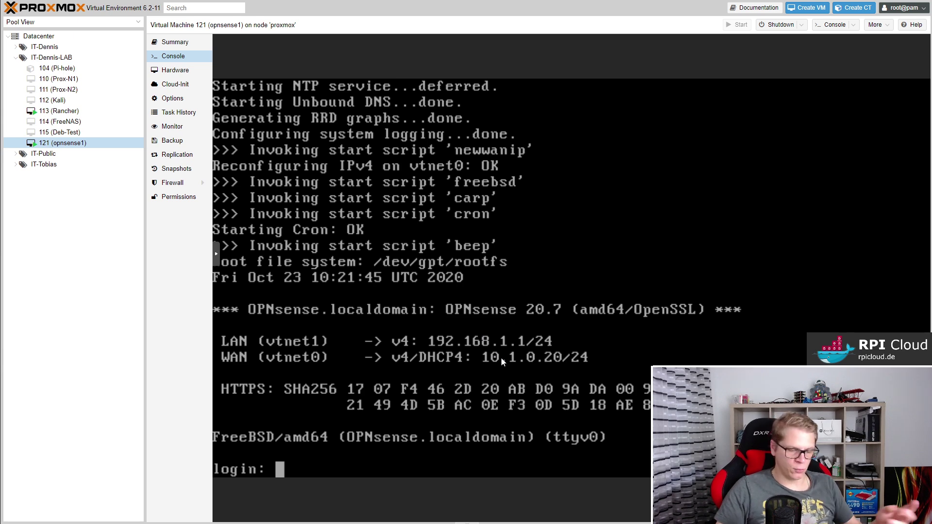
Log into the OPNsense console as root.
text(root)
key(Return)
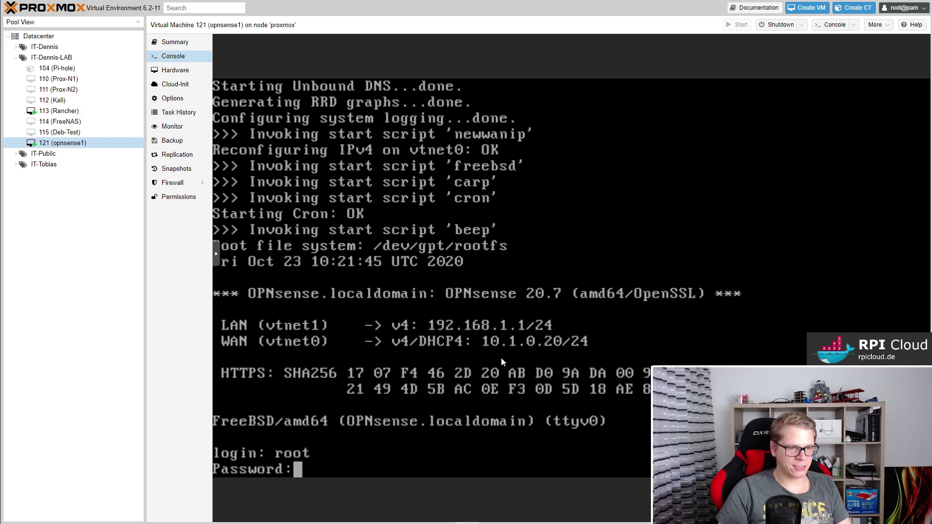
key(Return)
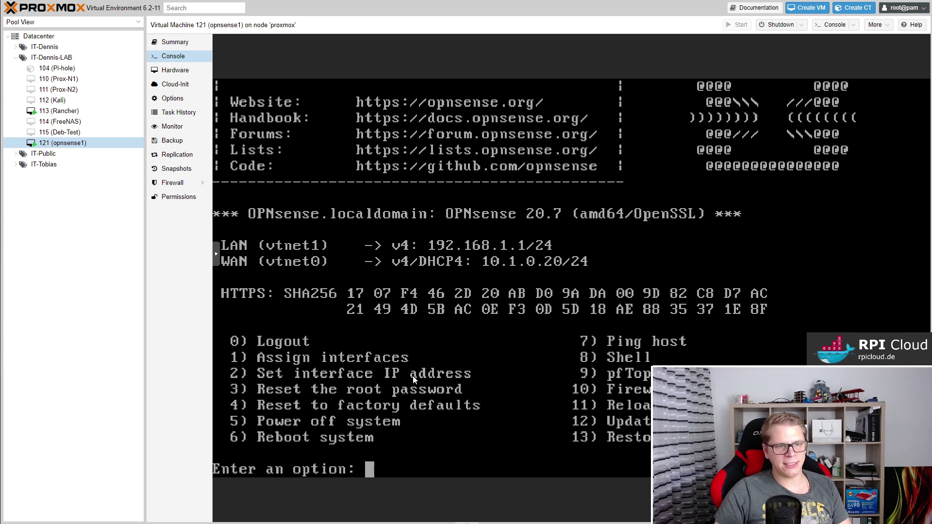
Use option 2 on interface 1 (LAN), decline DHCP, and enter IPv4 address 10.1.0.21.
text(2)
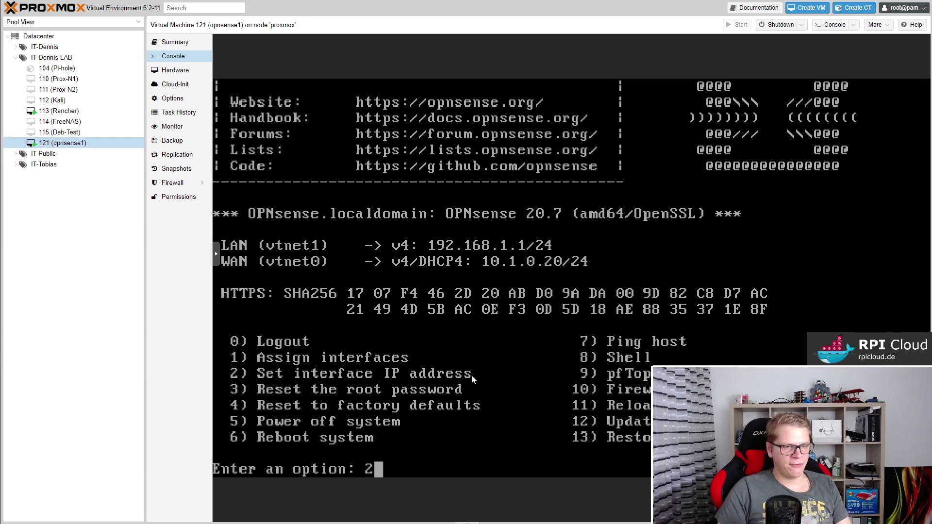
key(Return)
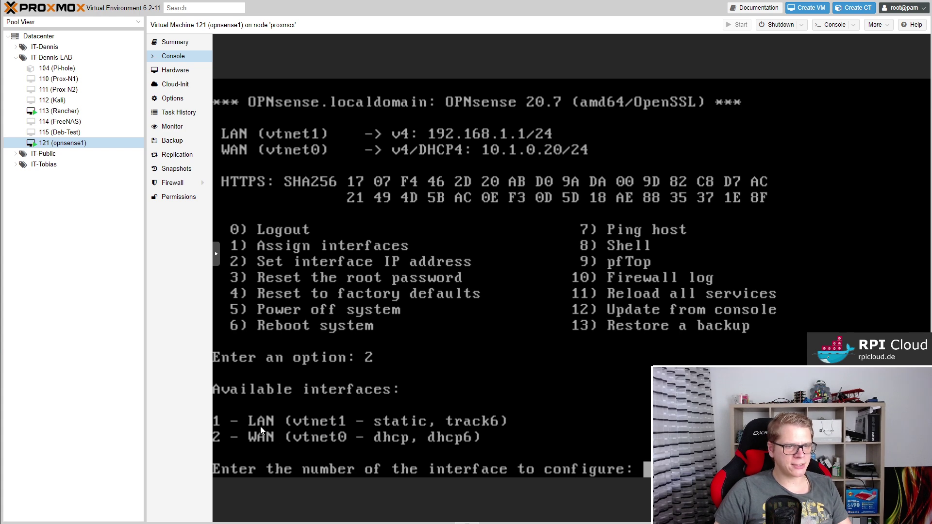
text(1)
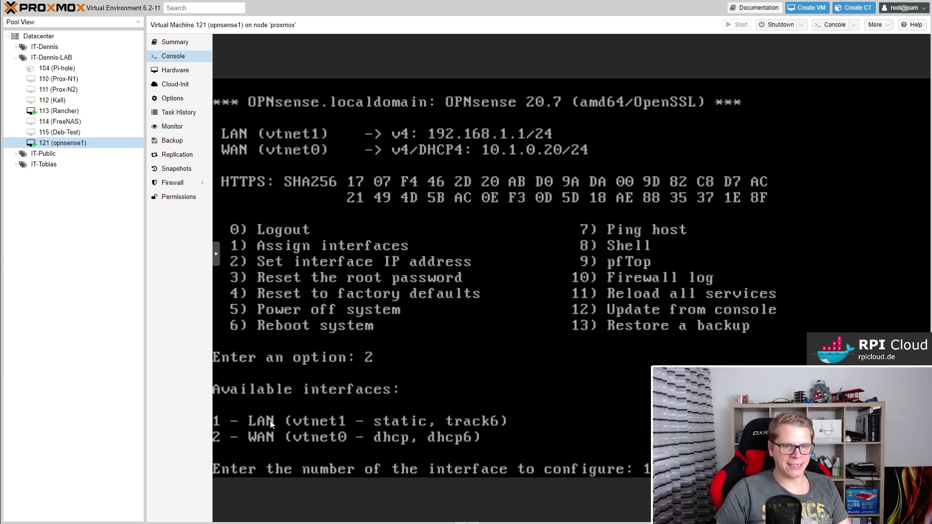
key(Return)
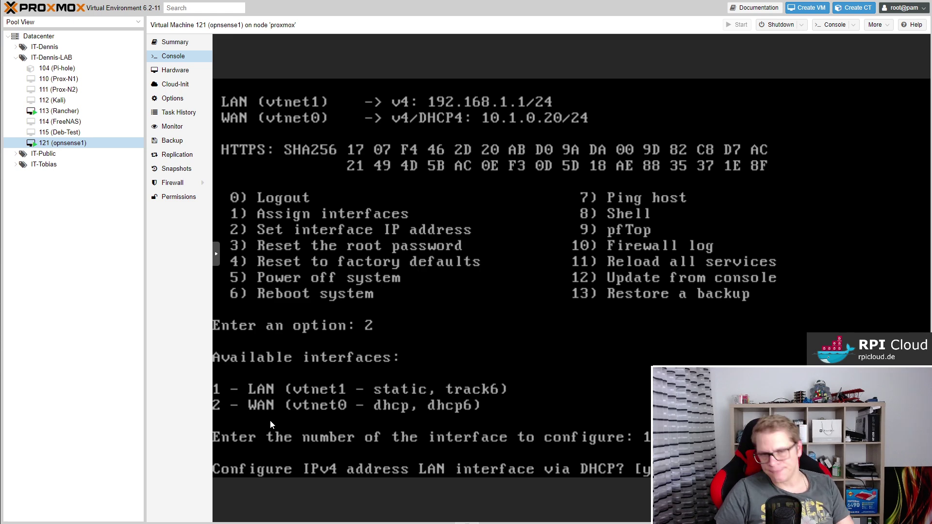
text(n)
key(Return)
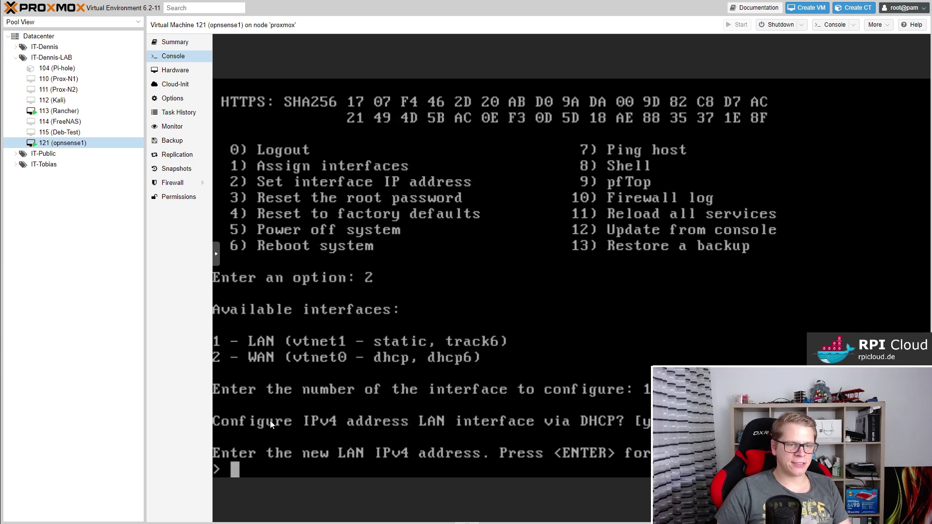
text(10)
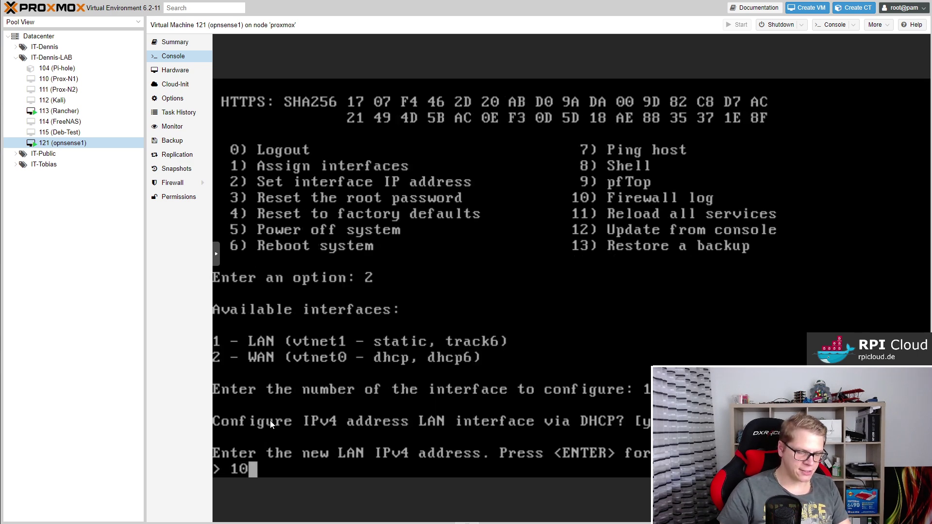
text(.1.0.2)
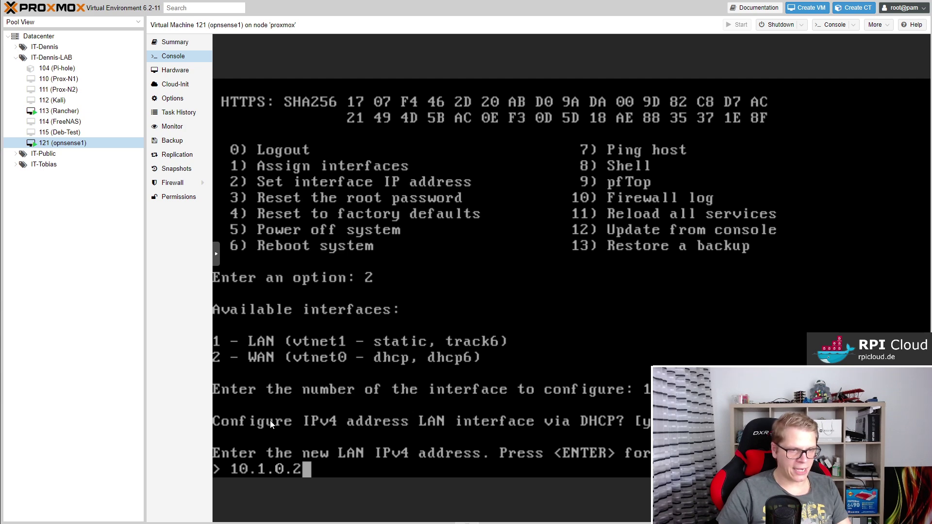
text(1)
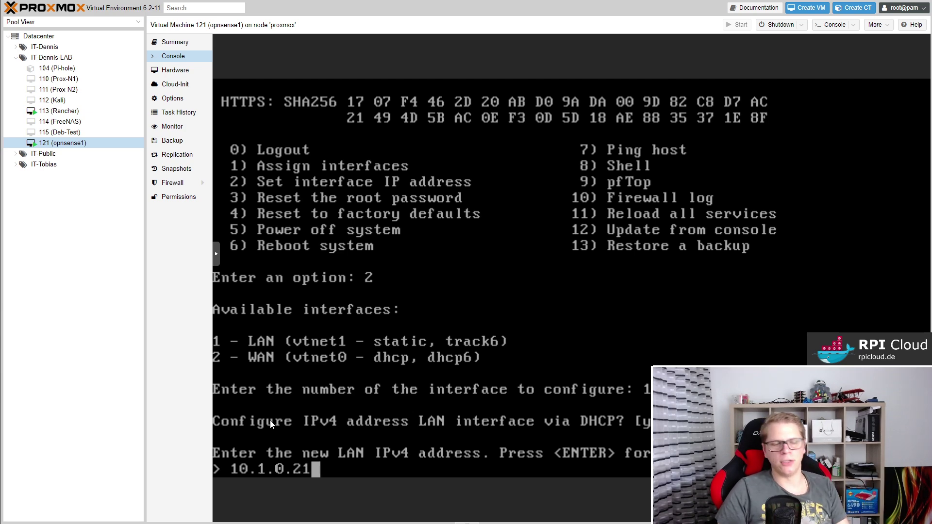
key(Return)
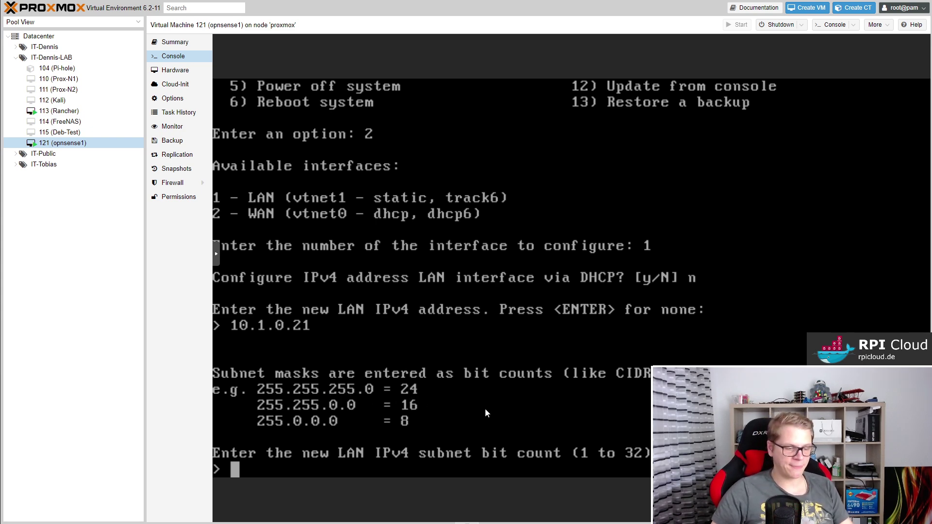
Give the LAN a 24-bit subnet mask with no upstream gateway.
text(24)
key(Return)
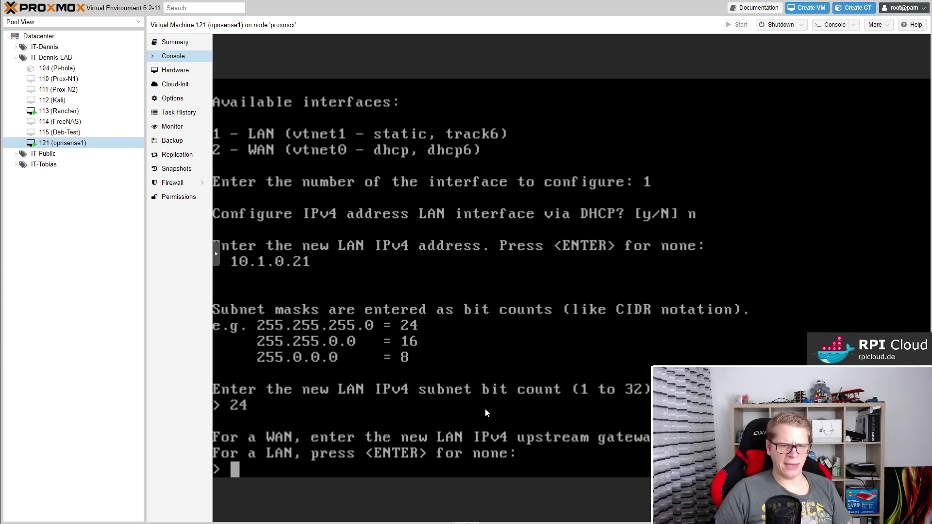
key(Return)
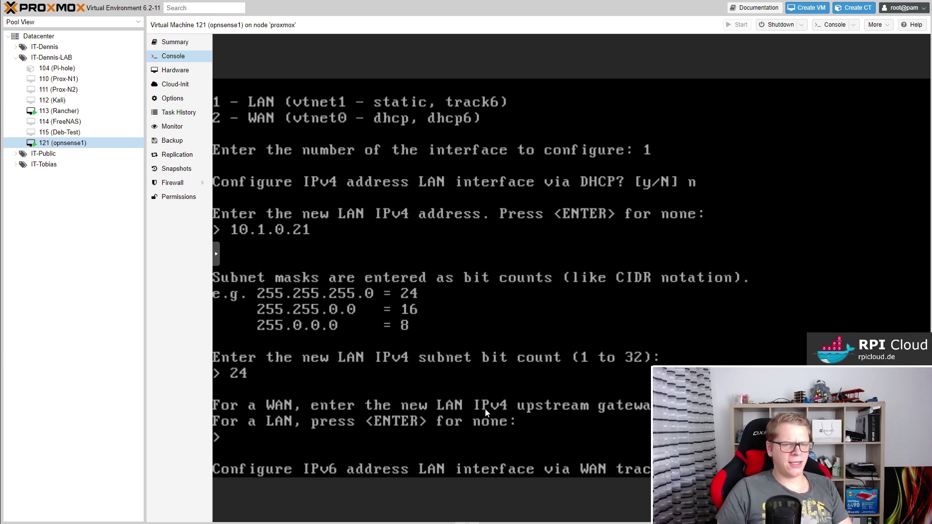
Skip LAN IPv6, answer the DHCP server prompt, and keep HTTPS for the web GUI.
key(Return)
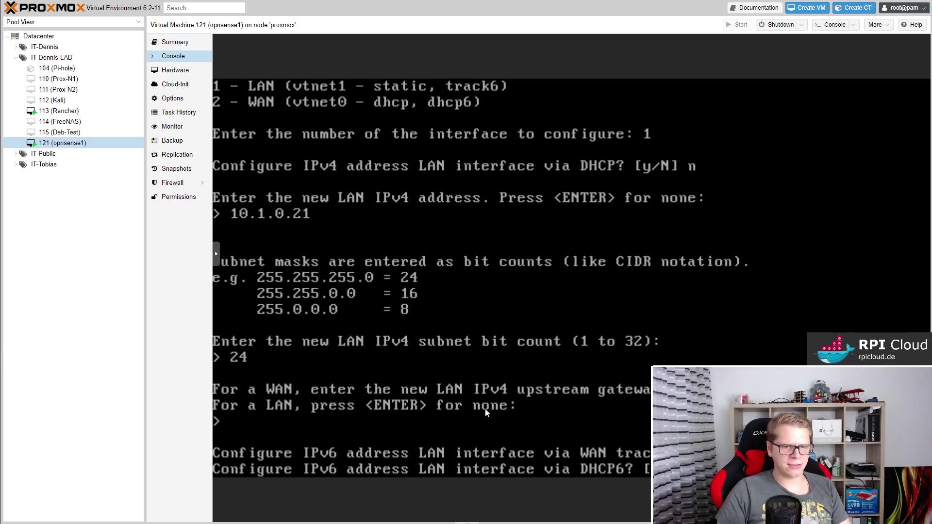
key(Return)
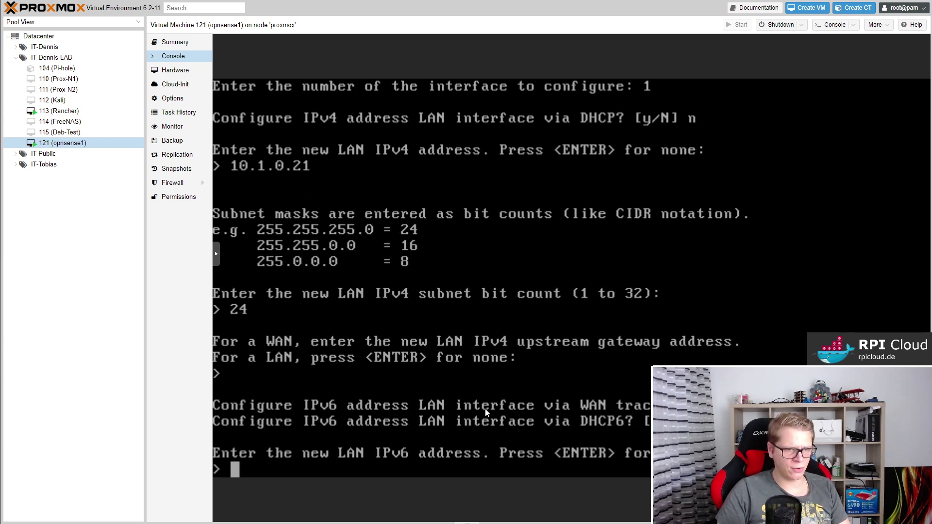
key(Return)
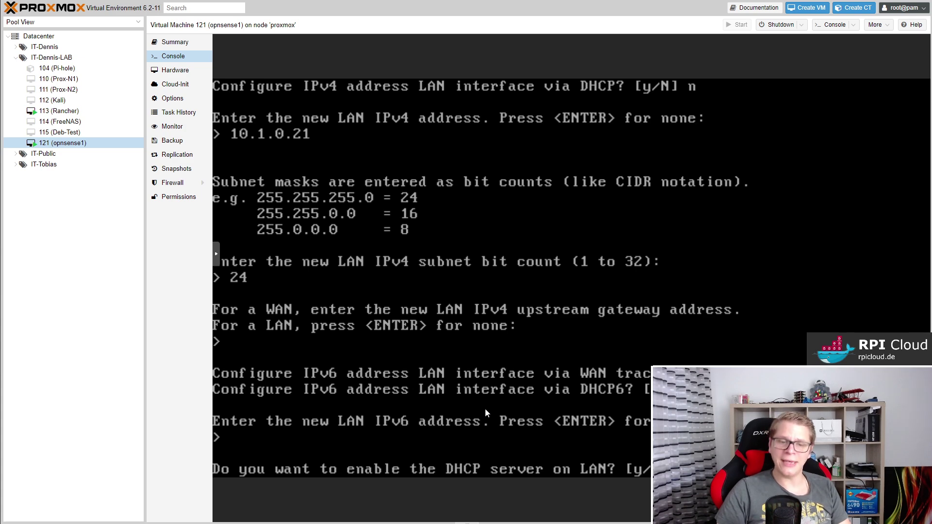
key(Return)
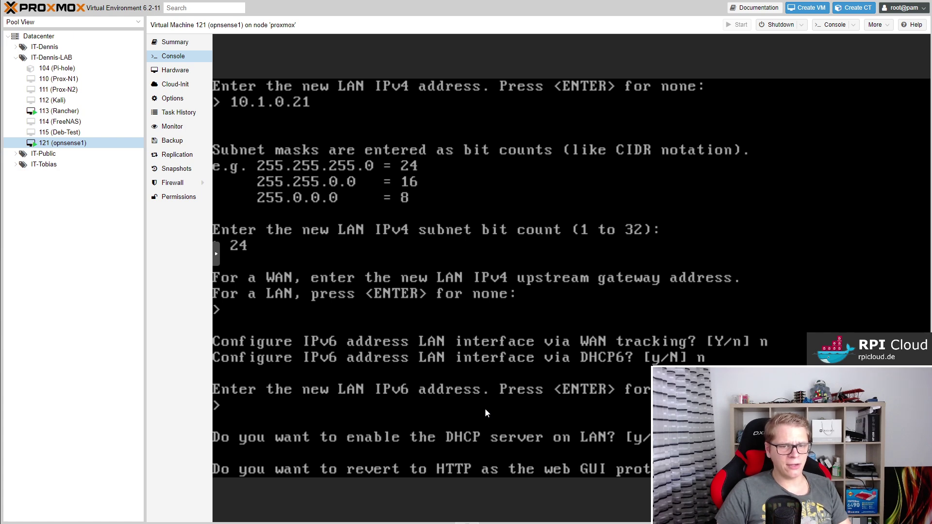
key(Return)
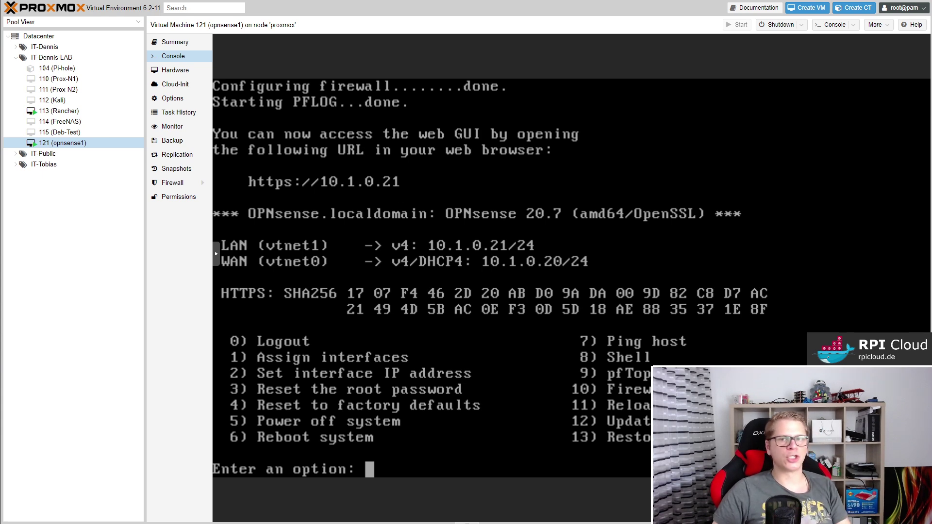
key(ctrl+t)
text(https)
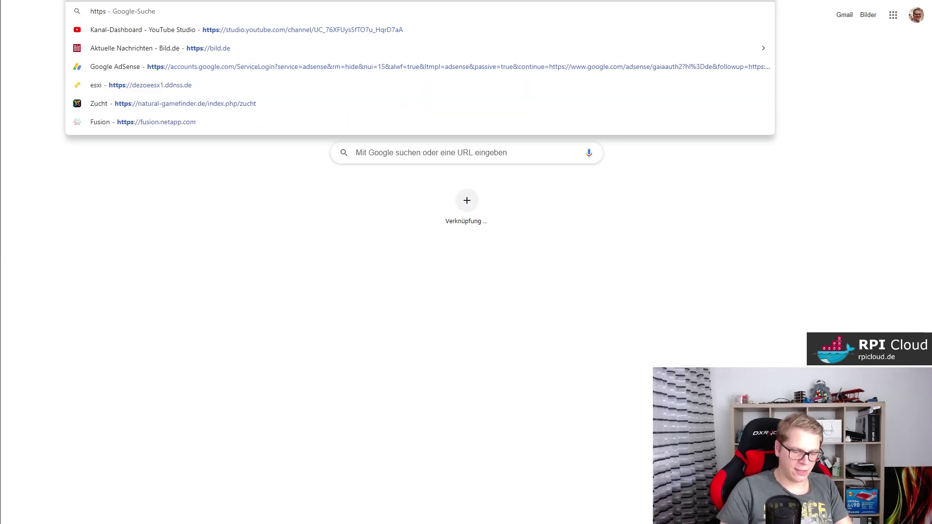
text(://10.1)
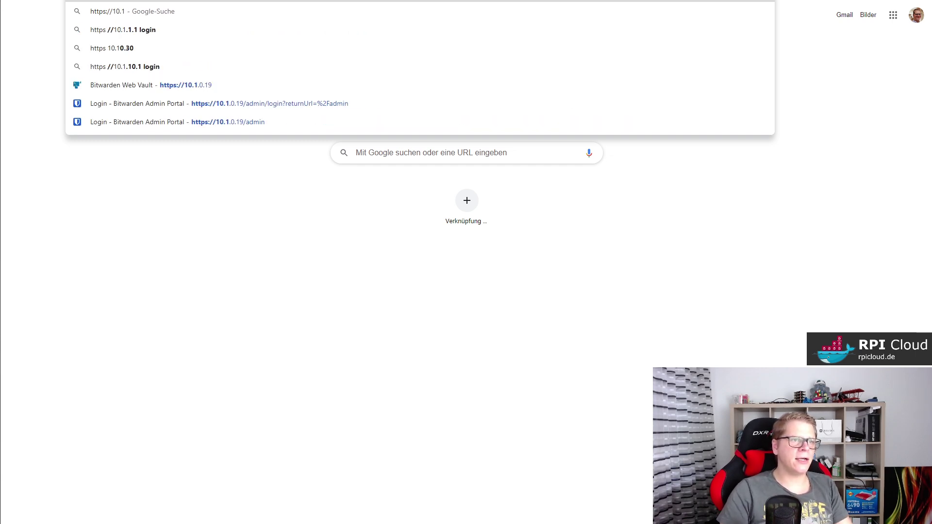
text(.0.21)
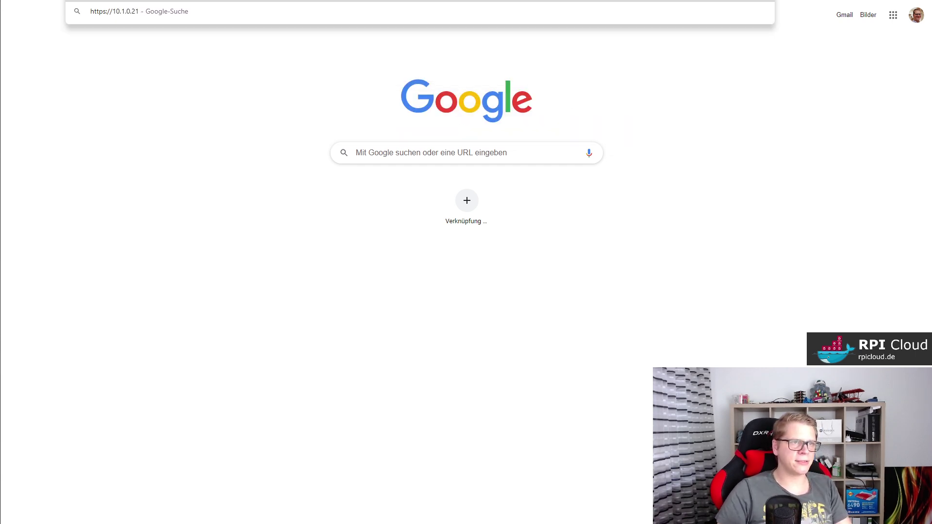
key(Return)
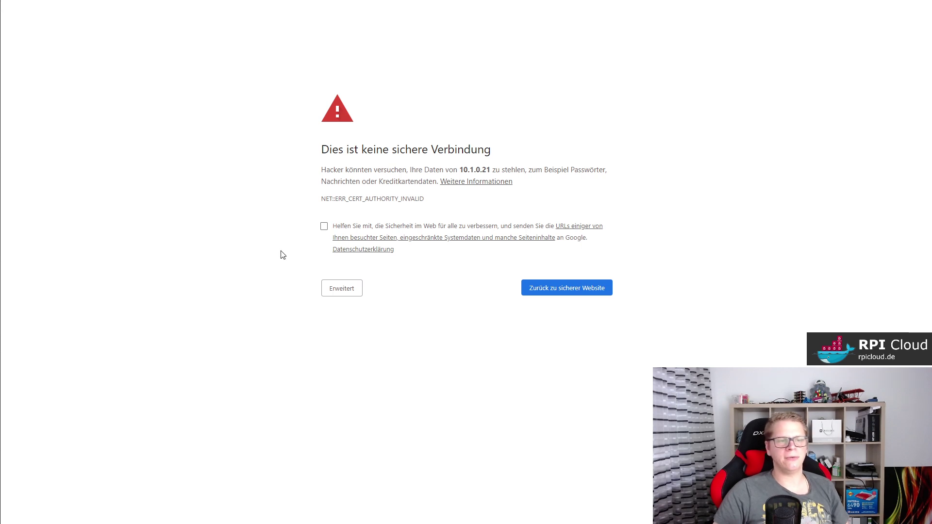
click(347, 289)
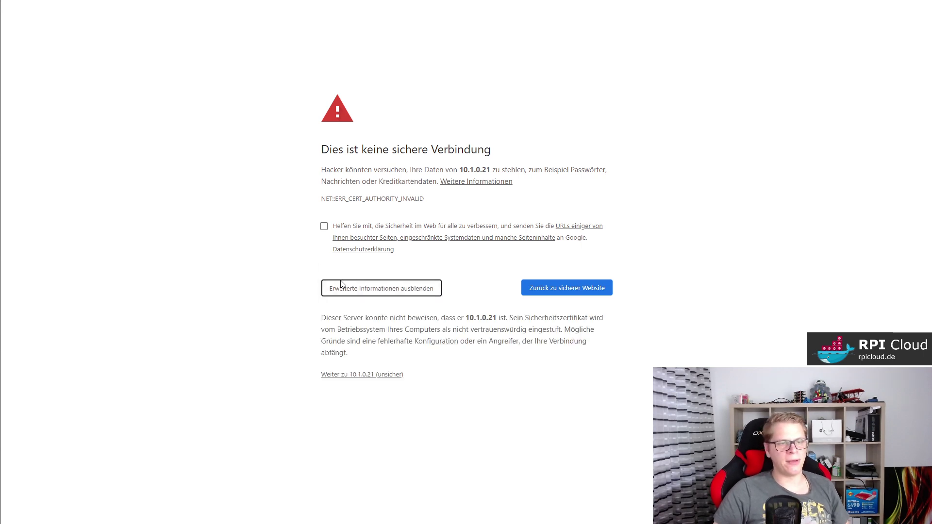
click(350, 374)
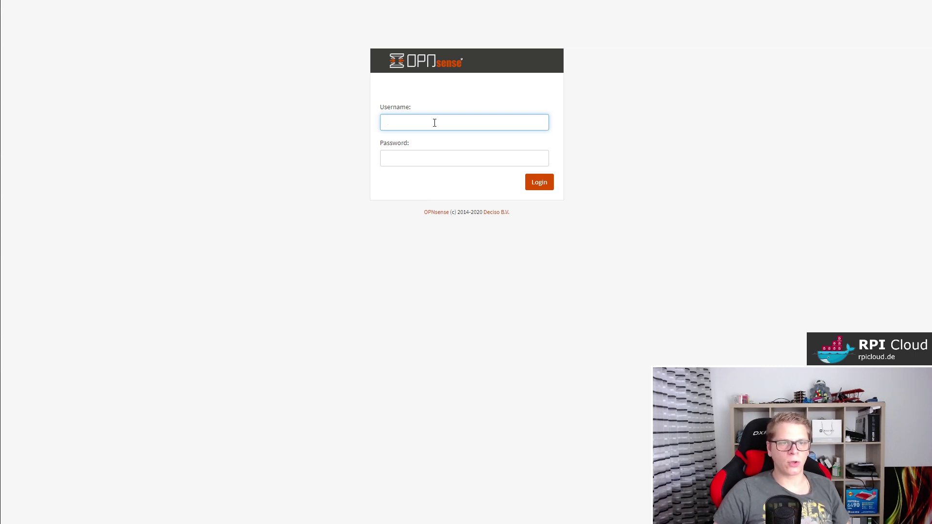
Sign into the OPNsense web GUI with username root and the account password.
text(root)
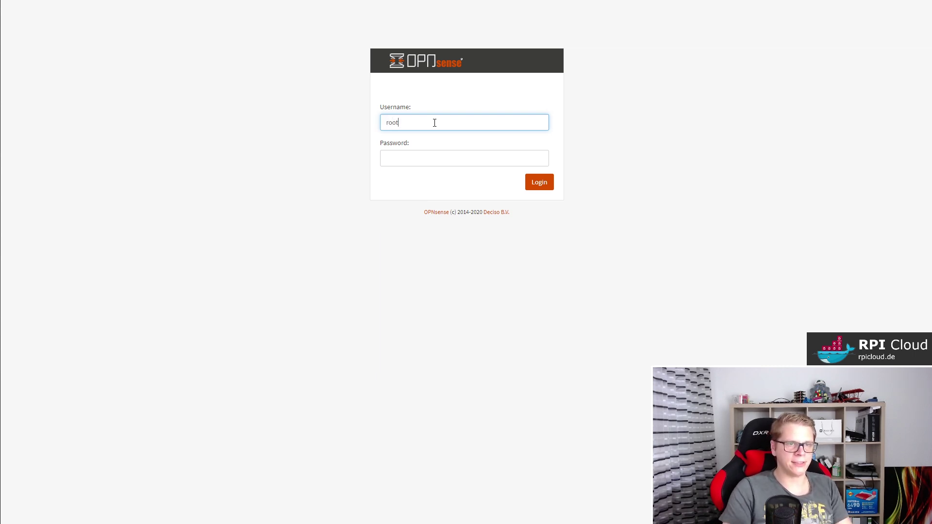
key(Tab)
text(opnsense)
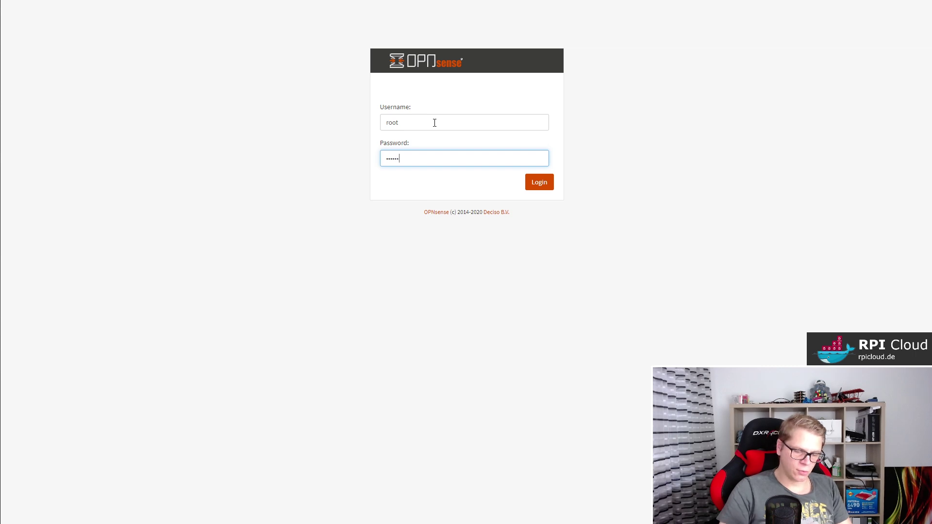
key(Return)
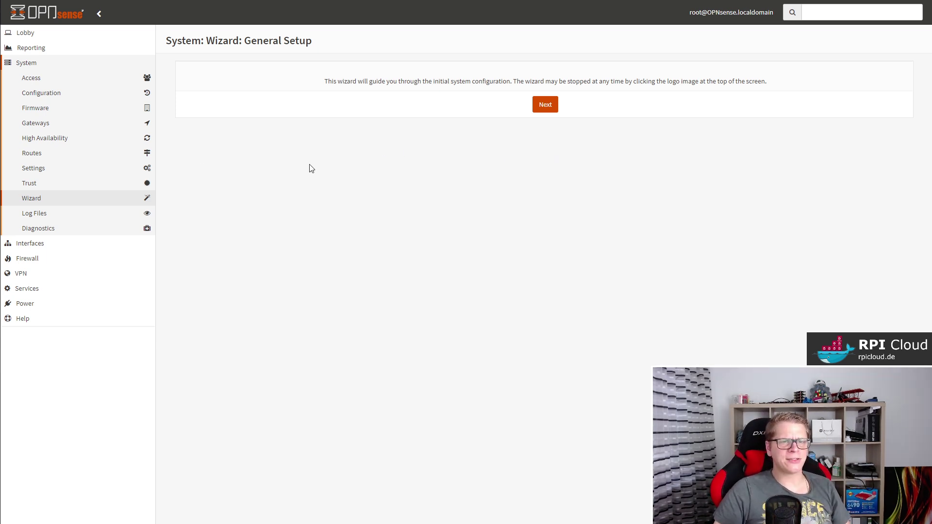
Start the wizard and set the Primary DNS Server to 1.1.1.1.
click(544, 105)
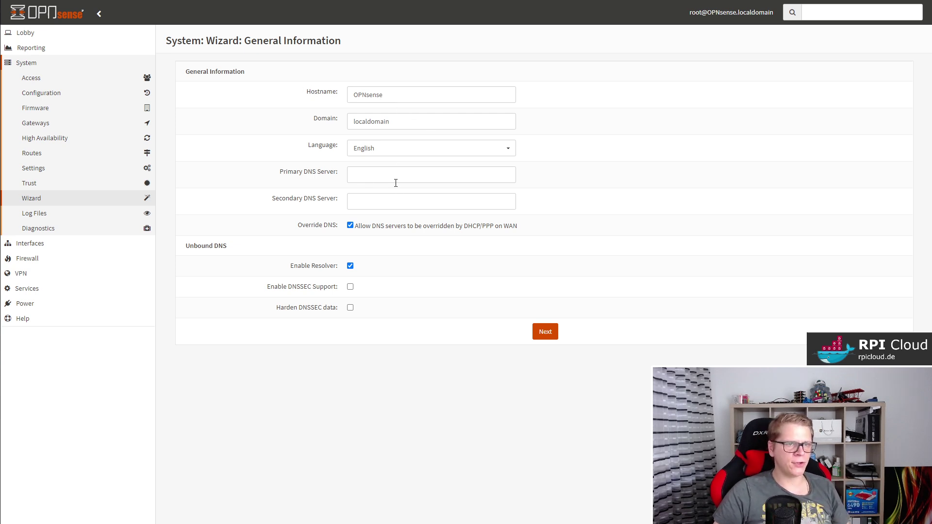
click(376, 178)
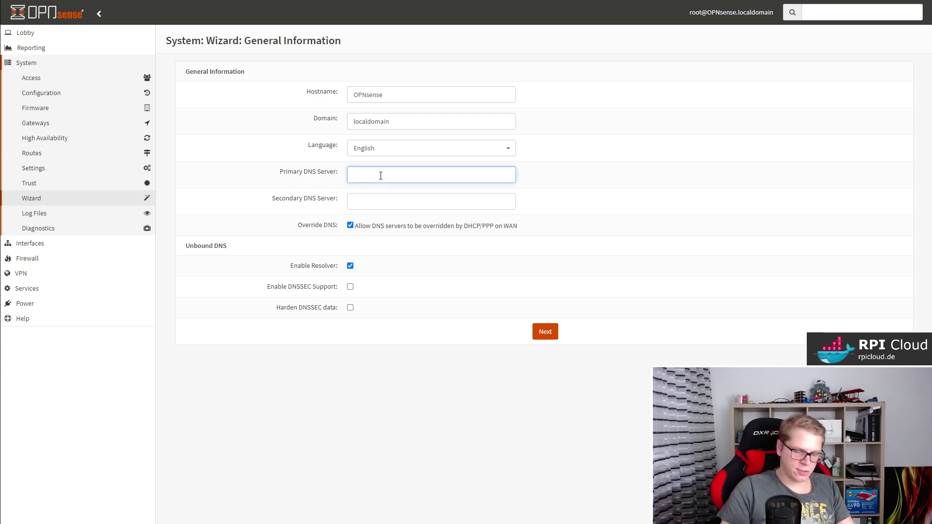
text(1.1.1.1)
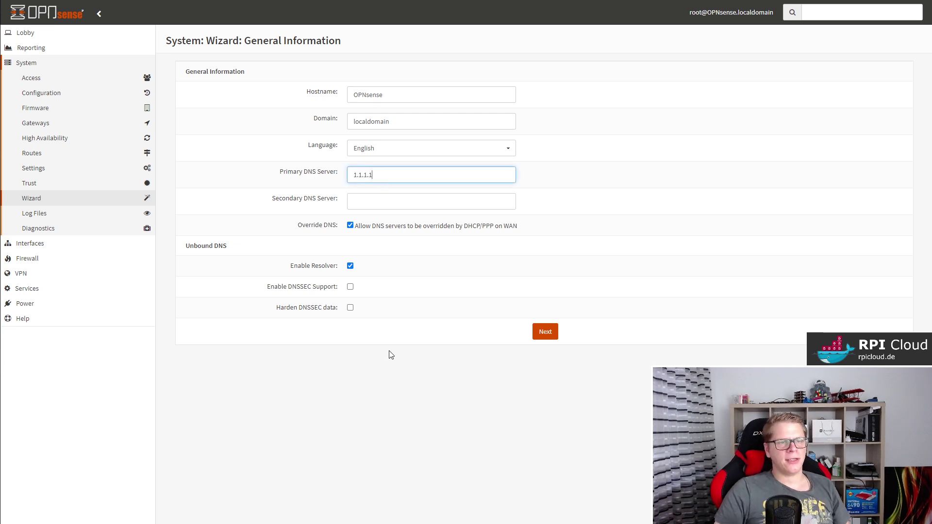
click(392, 372)
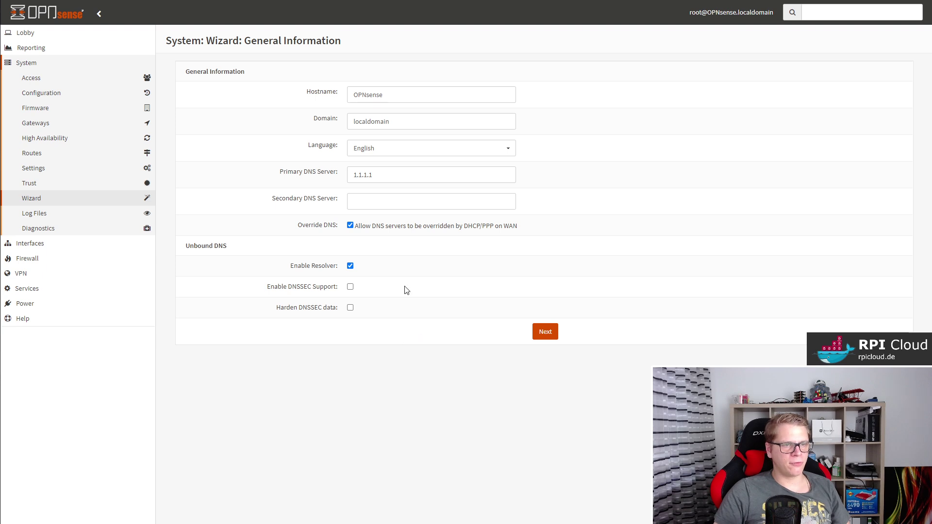
click(544, 333)
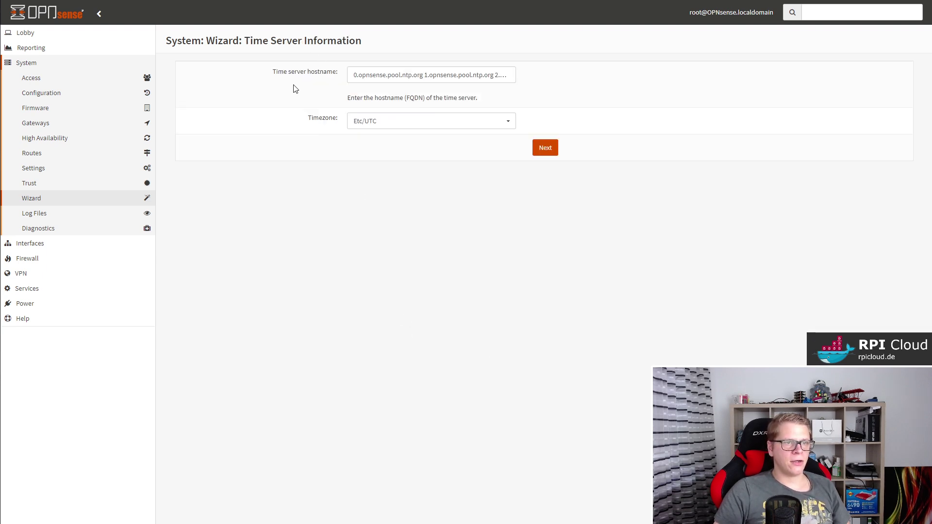
Choose Europe/Berlin as the timezone and continue.
click(435, 123)
scroll(443, 182, down, 3)
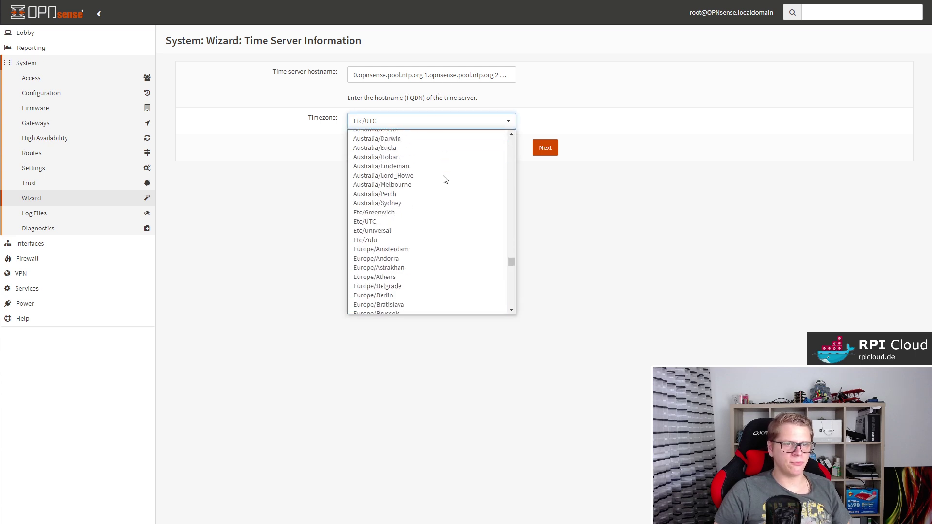
click(423, 295)
click(545, 148)
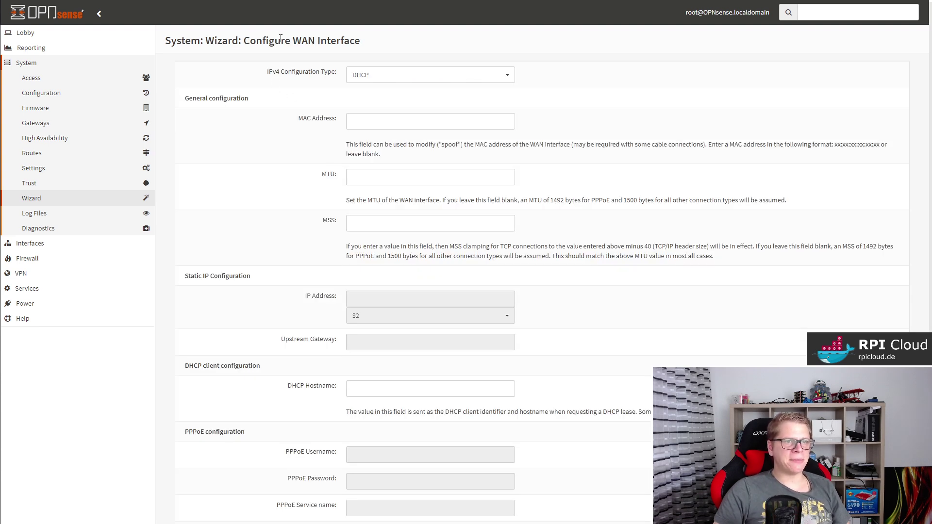
Accept the WAN DHCP defaults and the LAN address 10.1.0.21 with /24 mask.
drag(280, 41, 344, 40)
click(578, 96)
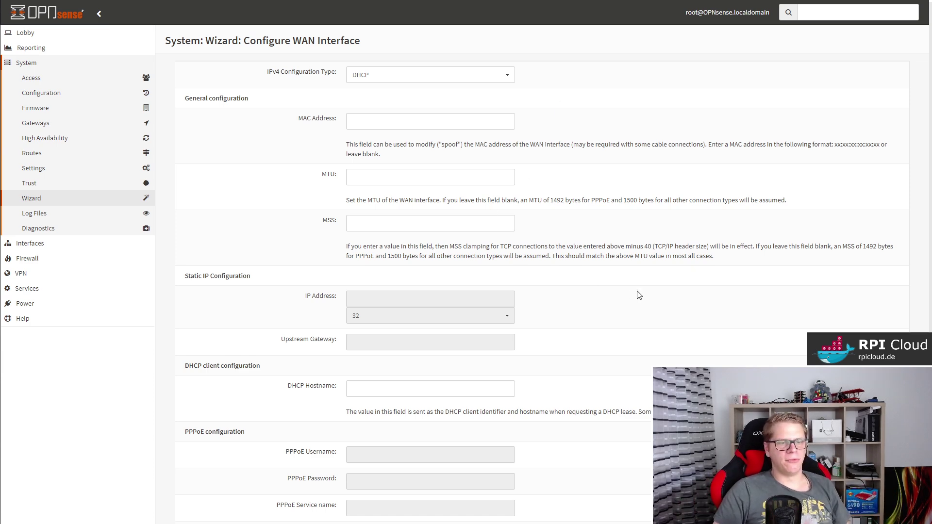
scroll(637, 293, down, 9)
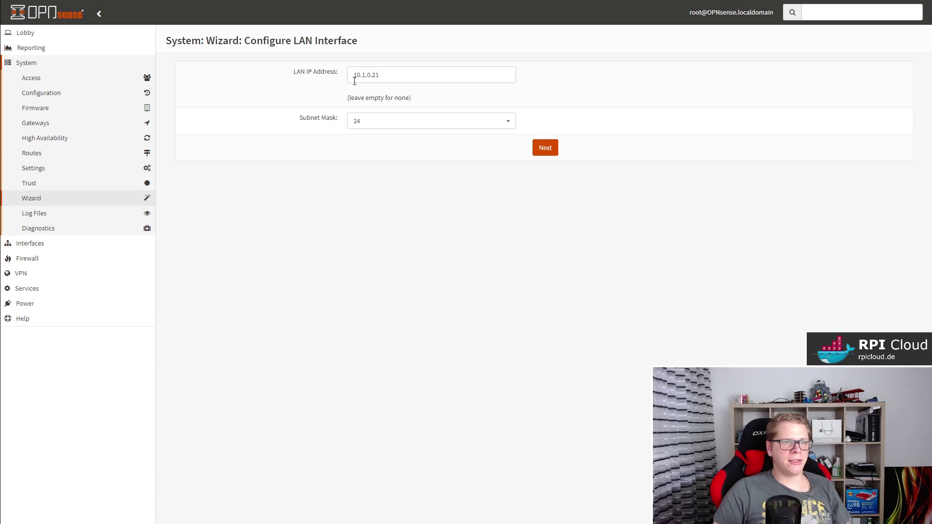
click(542, 151)
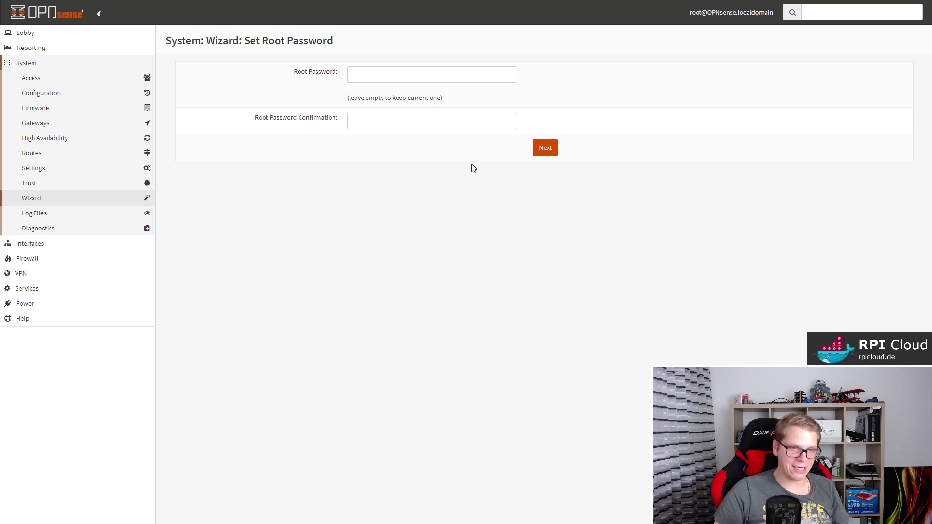
Leave the root password unchanged, reload the configuration, and go to the Dashboard.
click(550, 151)
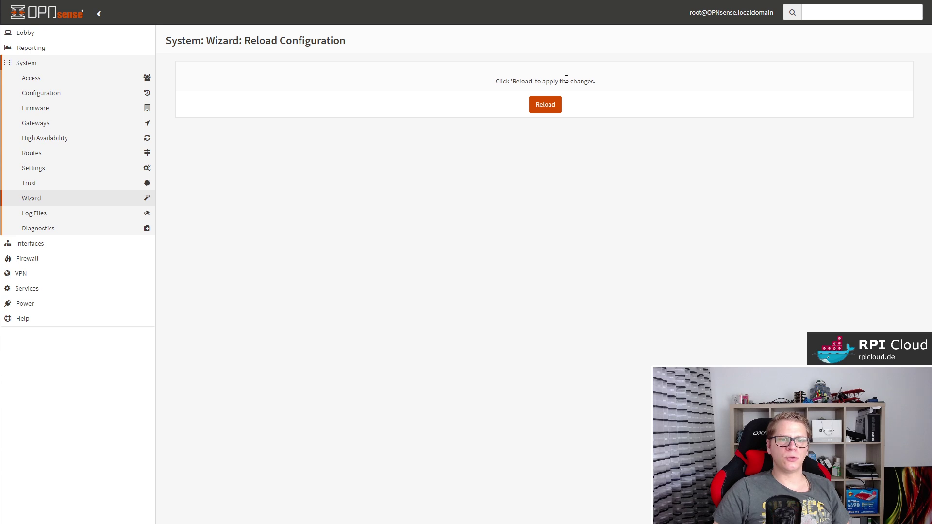
click(534, 104)
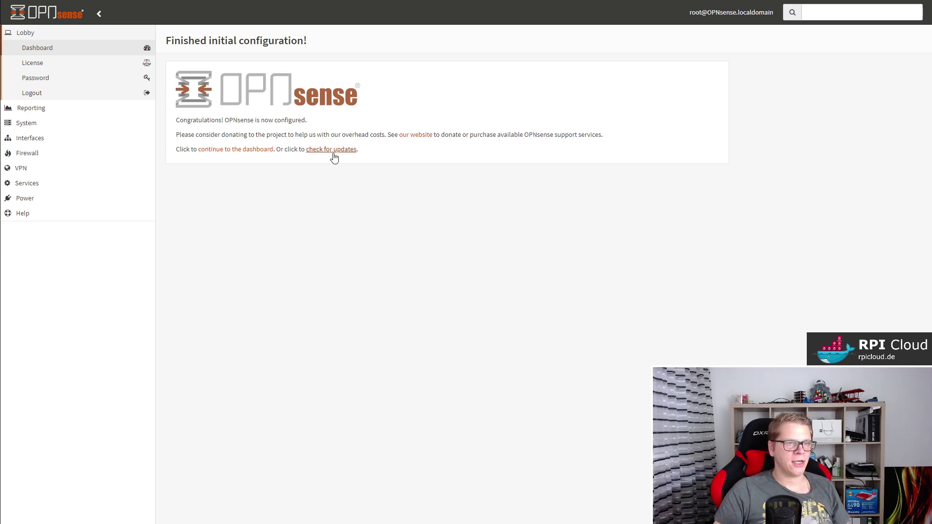
click(51, 51)
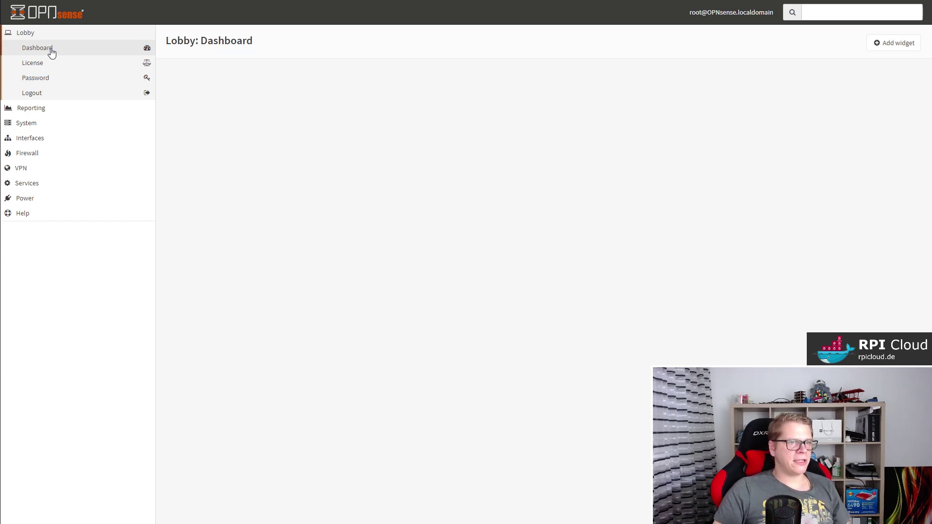